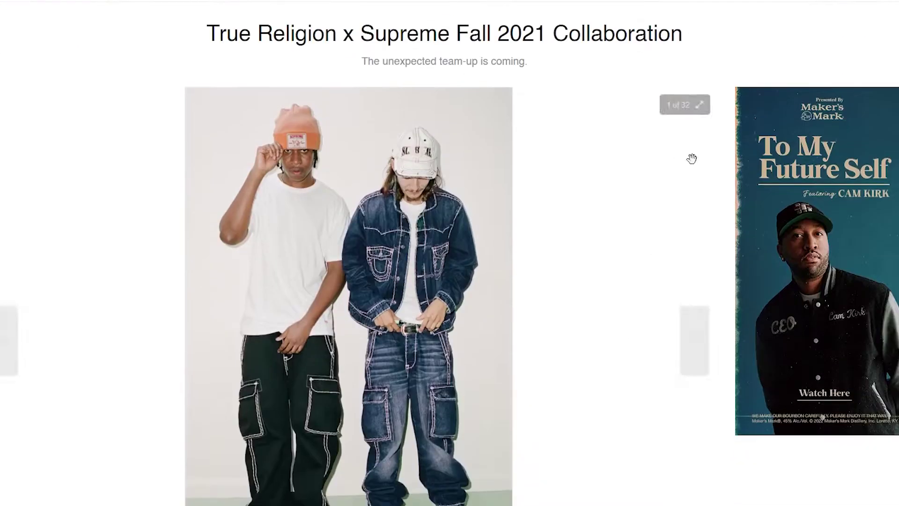
{"action": "scroll", "coordinate": [706, 260], "scroll_direction": "down", "scroll_amount": 2}
{"action": "scroll", "coordinate": [694, 237], "scroll_direction": "up", "scroll_amount": 1}
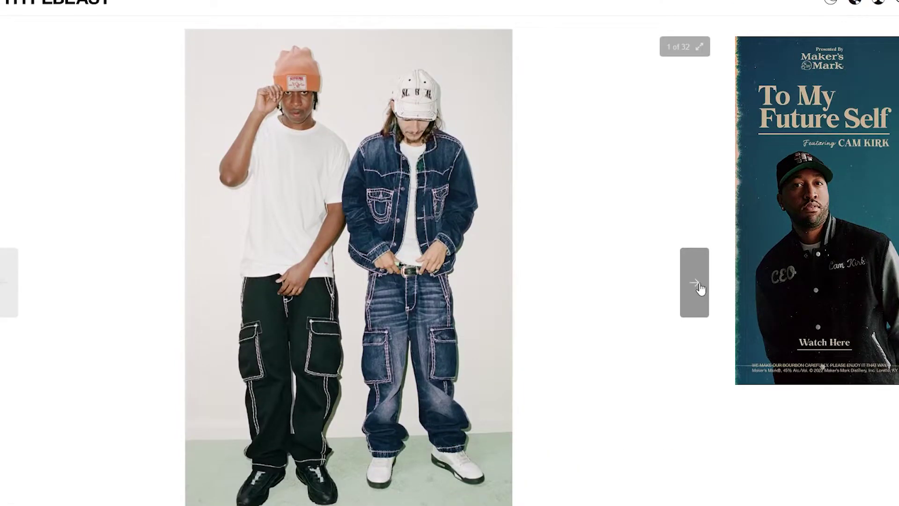
Step through all 32 photos, from camo outfits to jackets, pants, hoodies and beanies, back to photo 1.
{"action": "left_click", "coordinate": [700, 288]}
{"action": "left_click", "coordinate": [700, 288]}
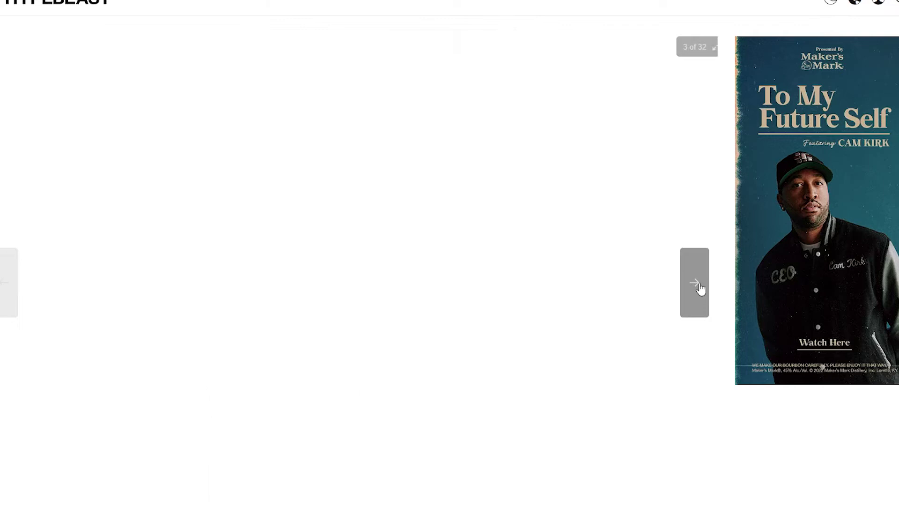
{"action": "left_click", "coordinate": [700, 288]}
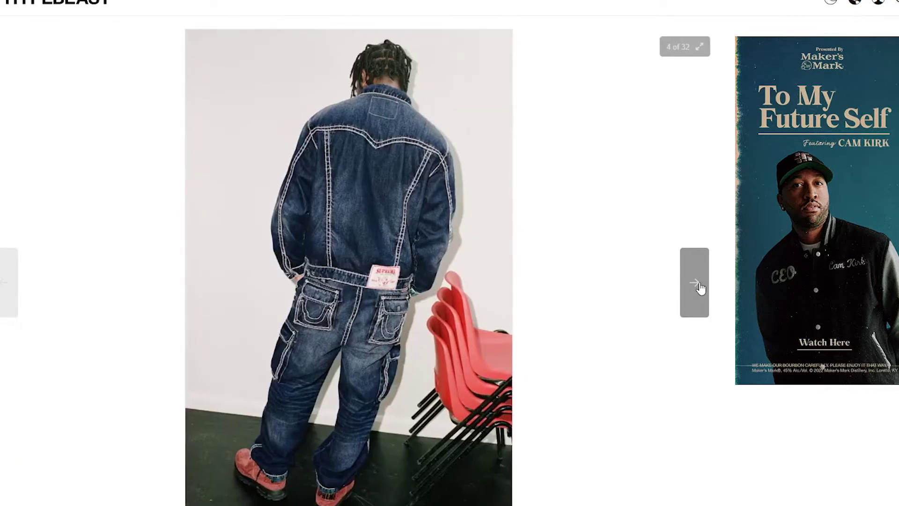
{"action": "left_click", "coordinate": [697, 281]}
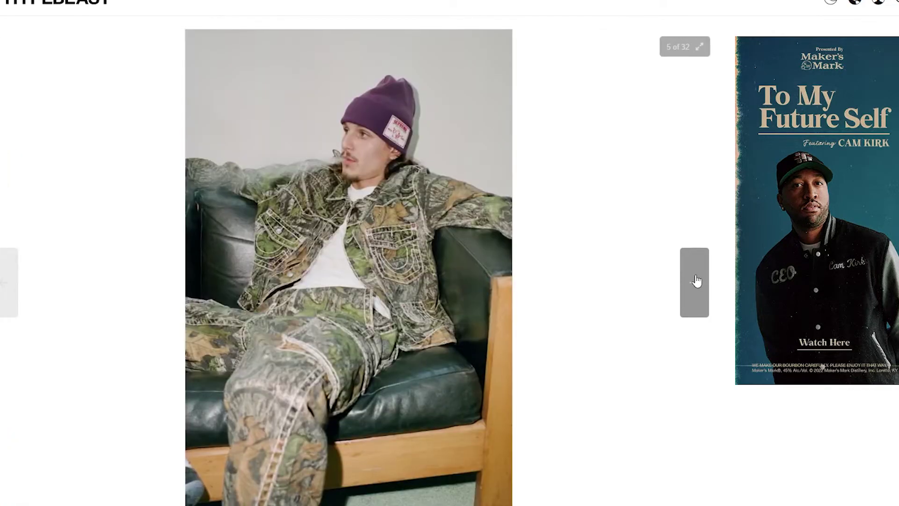
{"action": "left_click", "coordinate": [697, 281]}
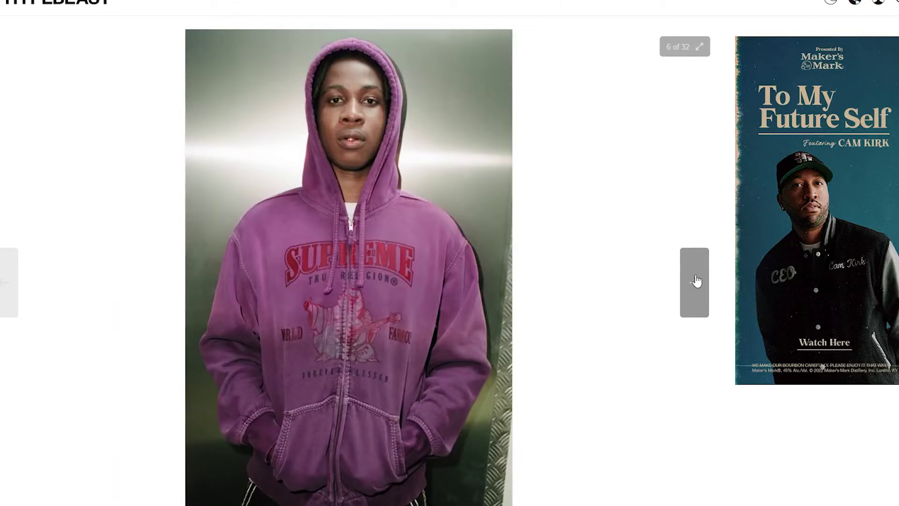
{"action": "left_click", "coordinate": [697, 281]}
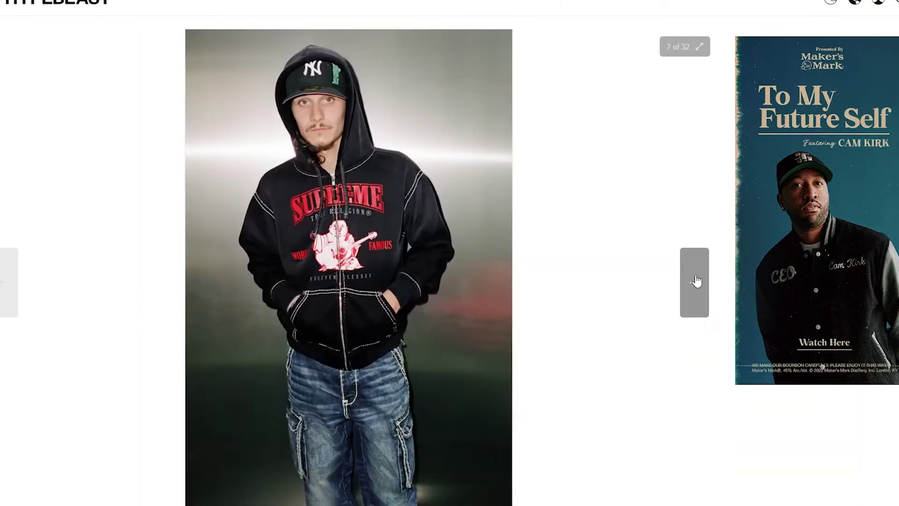
{"action": "left_click", "coordinate": [697, 281]}
{"action": "left_click", "coordinate": [696, 281]}
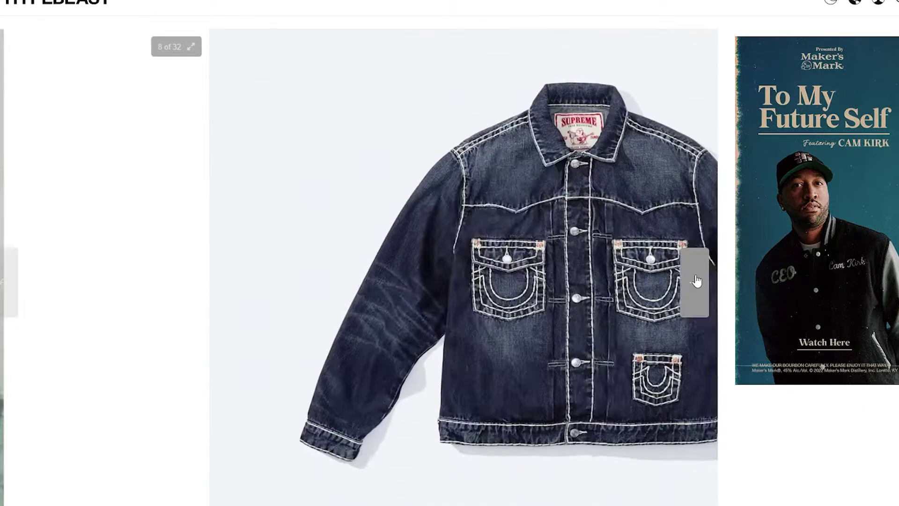
{"action": "left_click", "coordinate": [697, 281]}
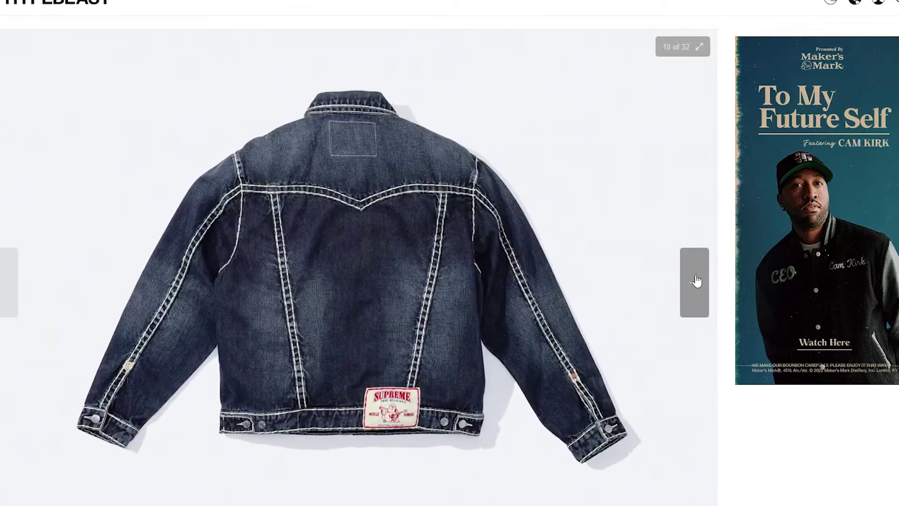
{"action": "left_click", "coordinate": [697, 282]}
{"action": "left_click", "coordinate": [697, 283]}
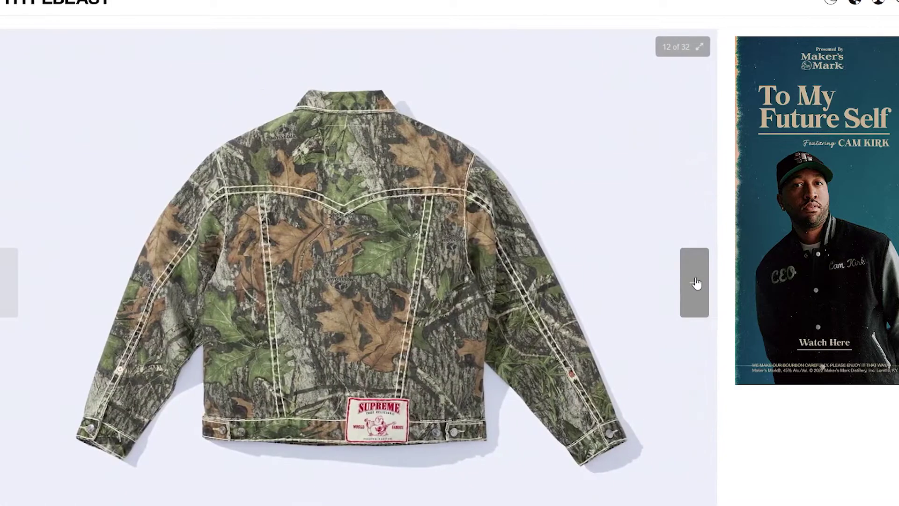
{"action": "left_click", "coordinate": [697, 283]}
{"action": "left_click", "coordinate": [697, 283]}
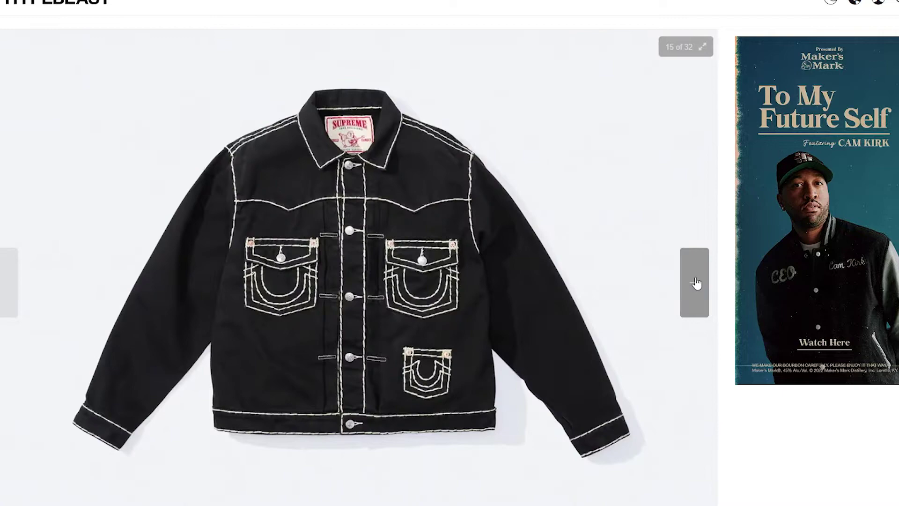
{"action": "left_click", "coordinate": [696, 282]}
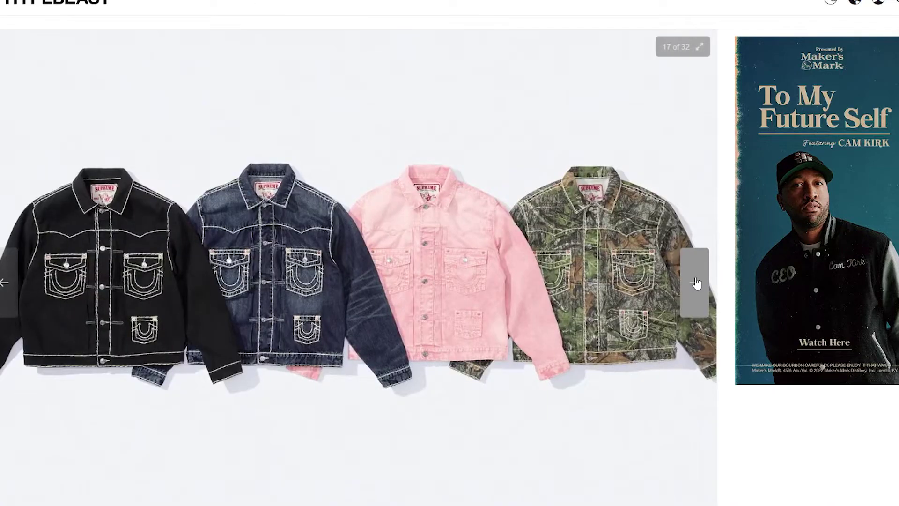
{"action": "left_click", "coordinate": [697, 283]}
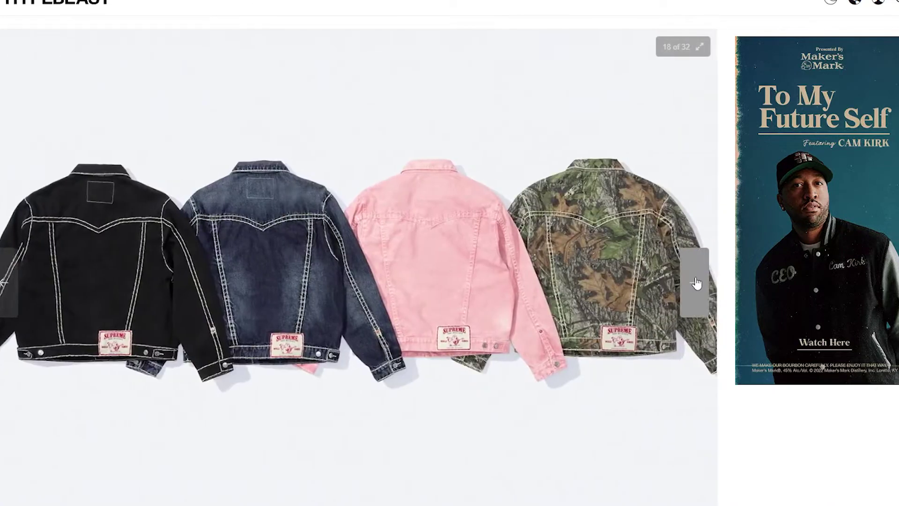
{"action": "left_click", "coordinate": [698, 282]}
{"action": "left_click", "coordinate": [697, 283]}
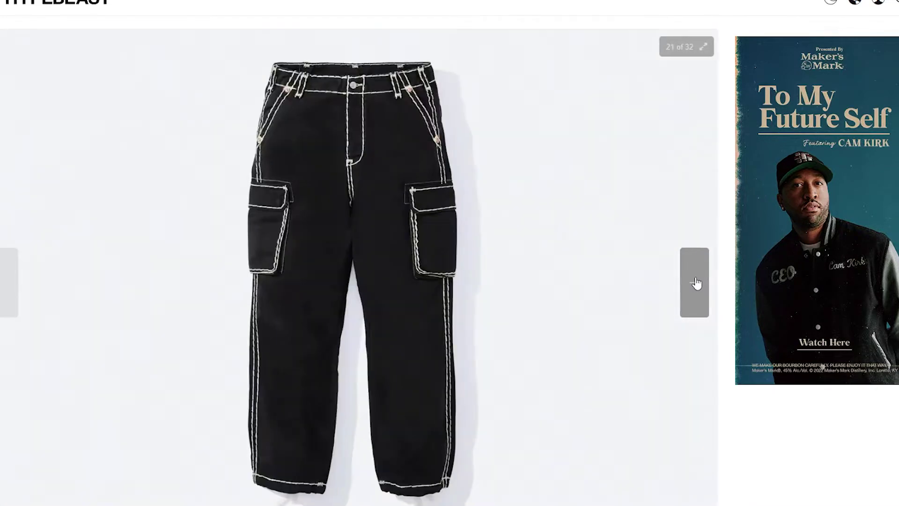
{"action": "left_click", "coordinate": [696, 283]}
{"action": "left_click", "coordinate": [697, 282]}
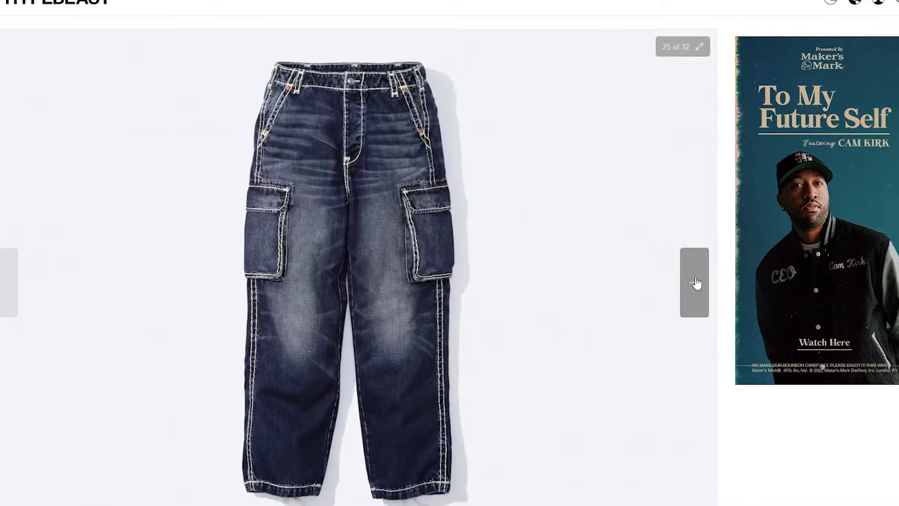
{"action": "left_click", "coordinate": [697, 282]}
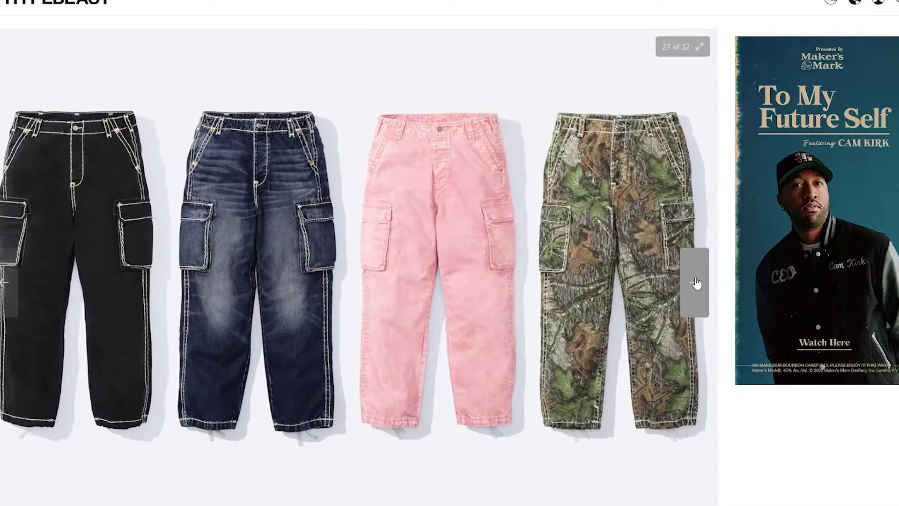
{"action": "left_click", "coordinate": [697, 282]}
{"action": "left_click", "coordinate": [697, 283]}
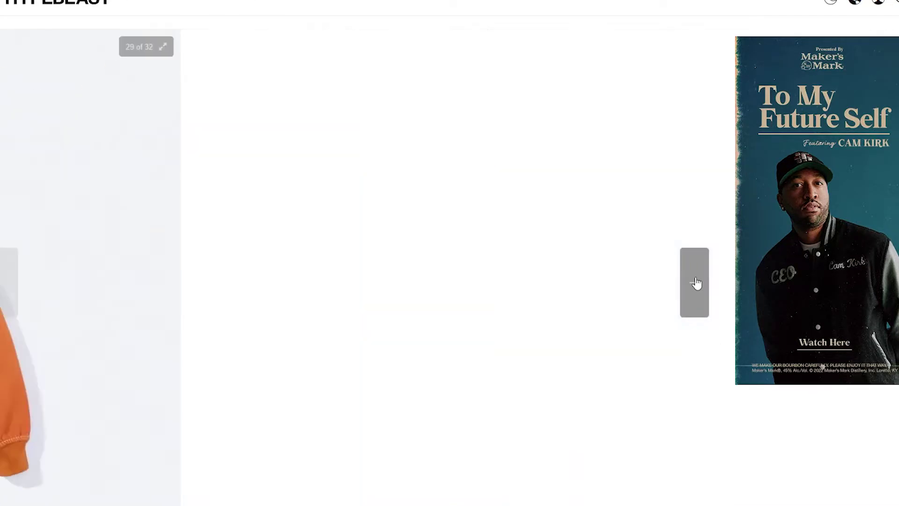
{"action": "left_click", "coordinate": [697, 283]}
{"action": "left_click", "coordinate": [696, 282]}
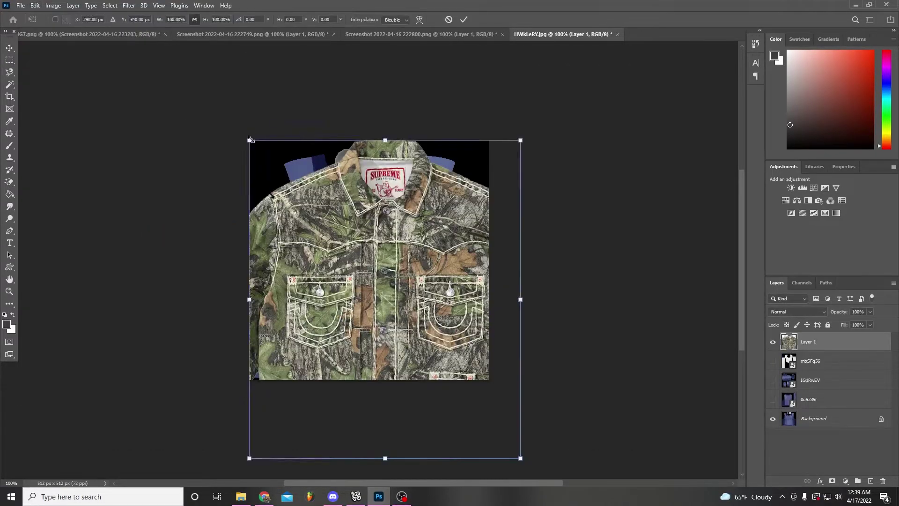
Scale and warp the camo jacket onto the vest outline, check it with Multiply, and save as PNG.
{"action": "mouse_move", "coordinate": [383, 457]}
{"action": "left_mouse_down"}
{"action": "mouse_move", "coordinate": [365, 312]}
{"action": "mouse_move", "coordinate": [366, 382]}
{"action": "left_mouse_up"}
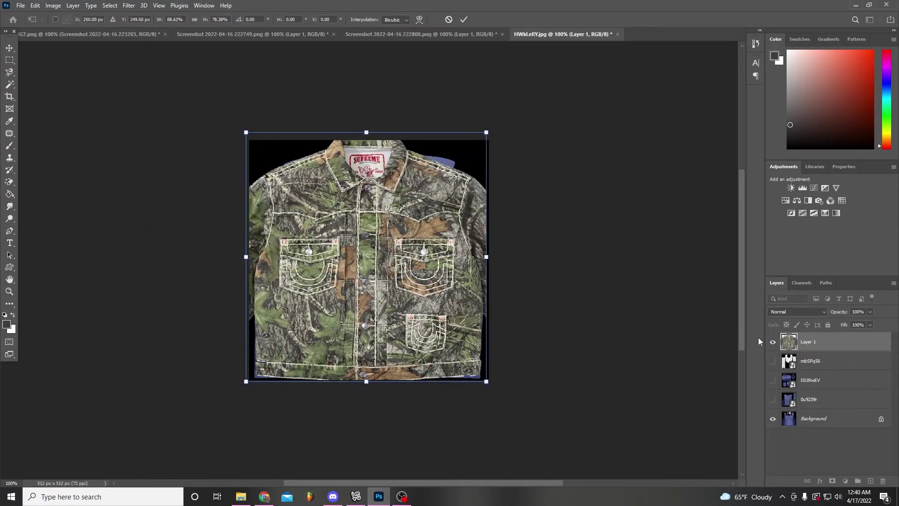
{"action": "left_click", "coordinate": [420, 18]}
{"action": "left_click_drag", "start_coordinate": [323, 144], "coordinate": [332, 162]}
{"action": "key", "text": "alt+shift+m"}
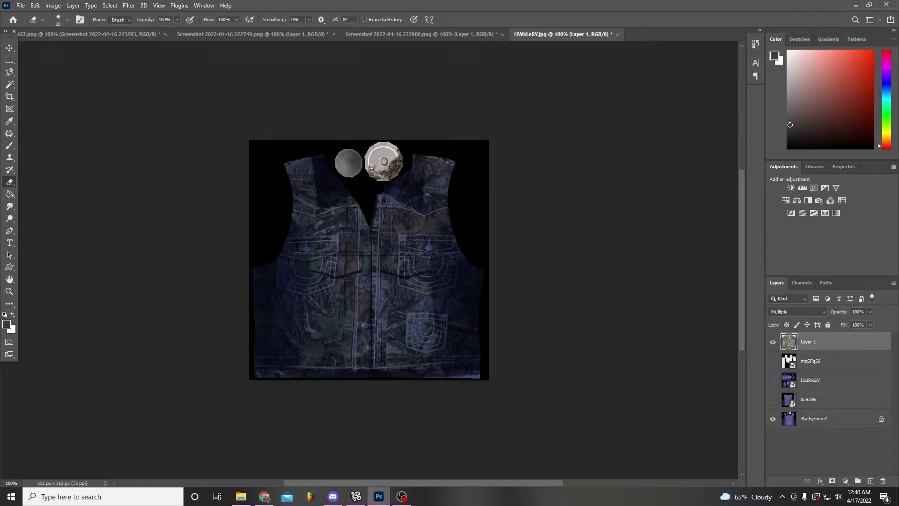
{"action": "key", "text": "alt+shift+n"}
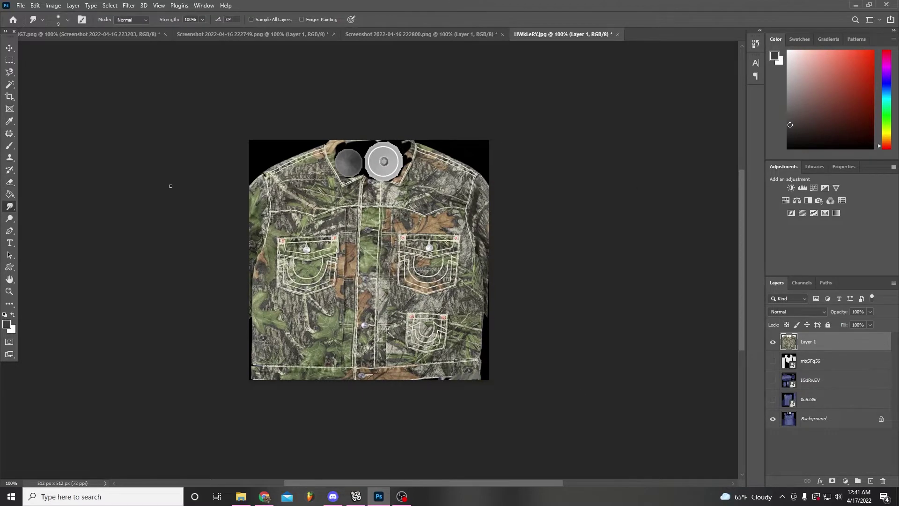
{"action": "key", "text": "ctrl+shift+s"}
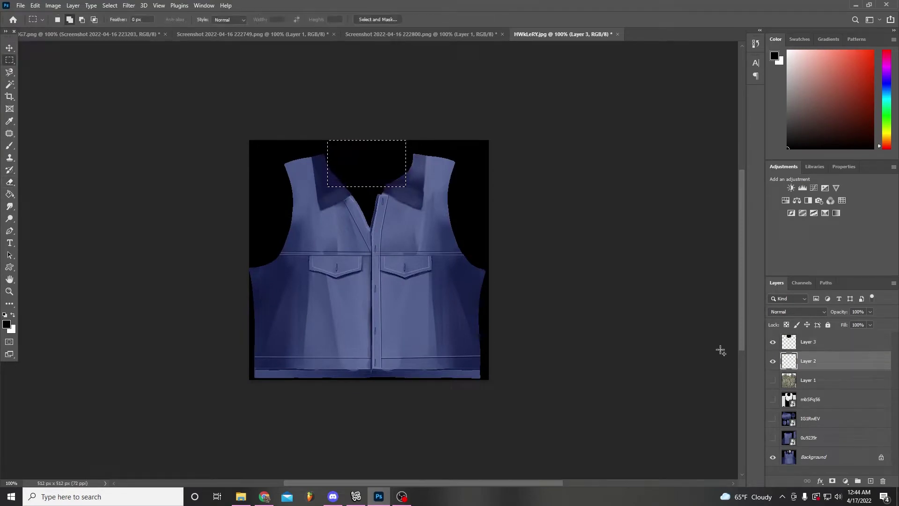
Fill a new layer with white to hide the vest, then show the camo jacket layer again.
{"action": "left_click", "coordinate": [9, 195]}
{"action": "key", "text": "alt+BackSpace"}
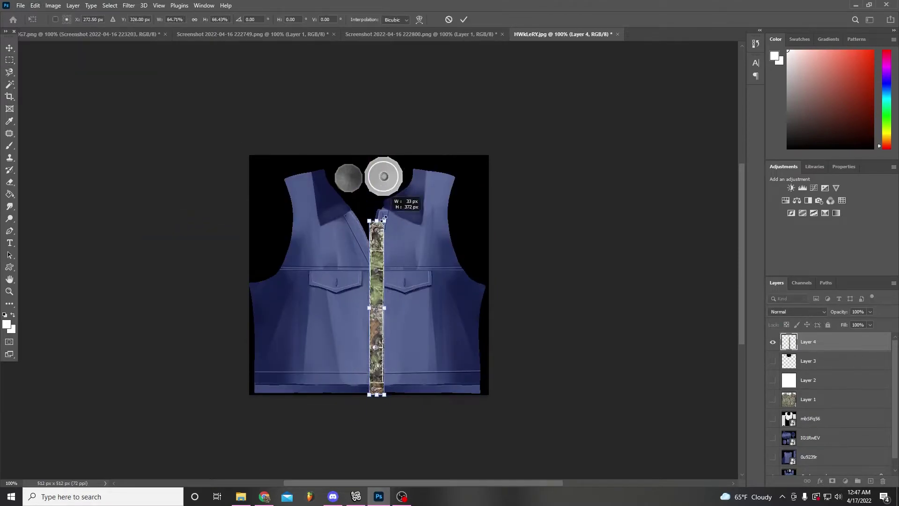
{"action": "left_click", "coordinate": [774, 399]}
Hide the centre strip, then scale and warp the pasted jacket back to fit the template.
{"action": "key", "text": "ctrl+plus"}
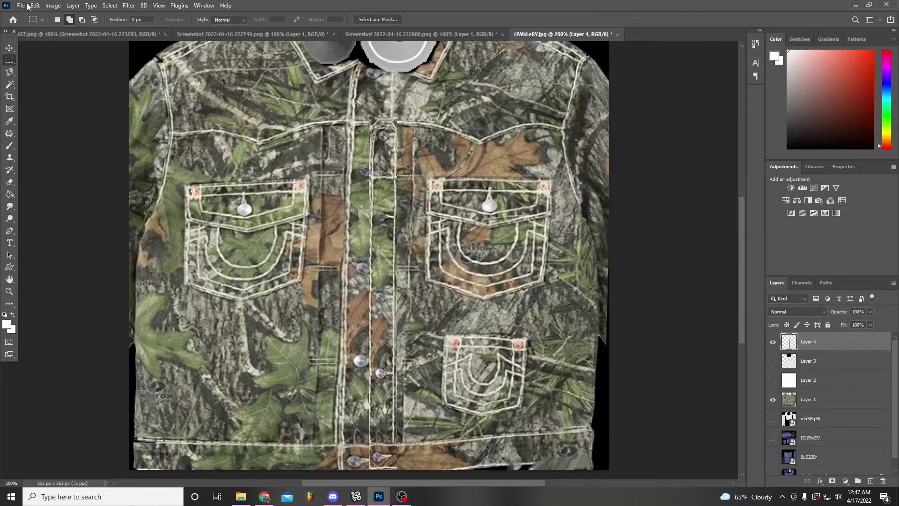
{"action": "left_click", "coordinate": [773, 342]}
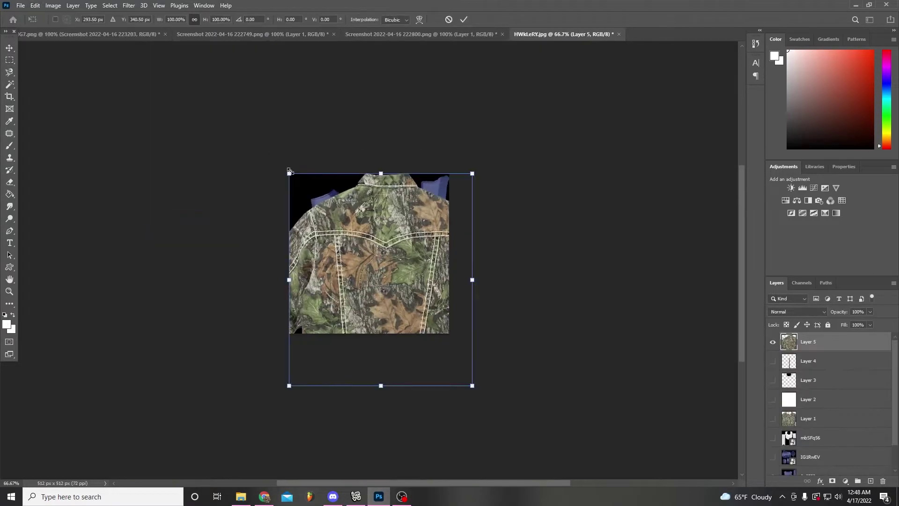
{"action": "left_click_drag", "start_coordinate": [289, 170], "coordinate": [299, 309]}
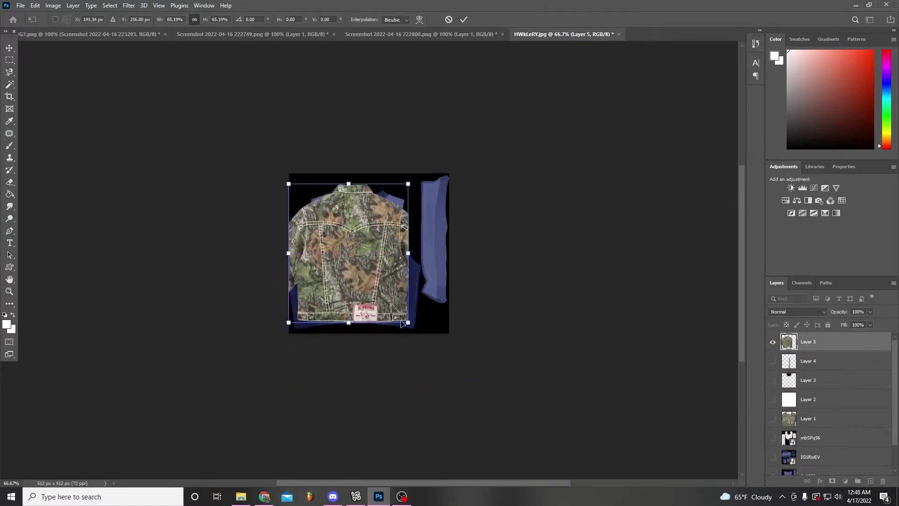
{"action": "left_click", "coordinate": [34, 5]}
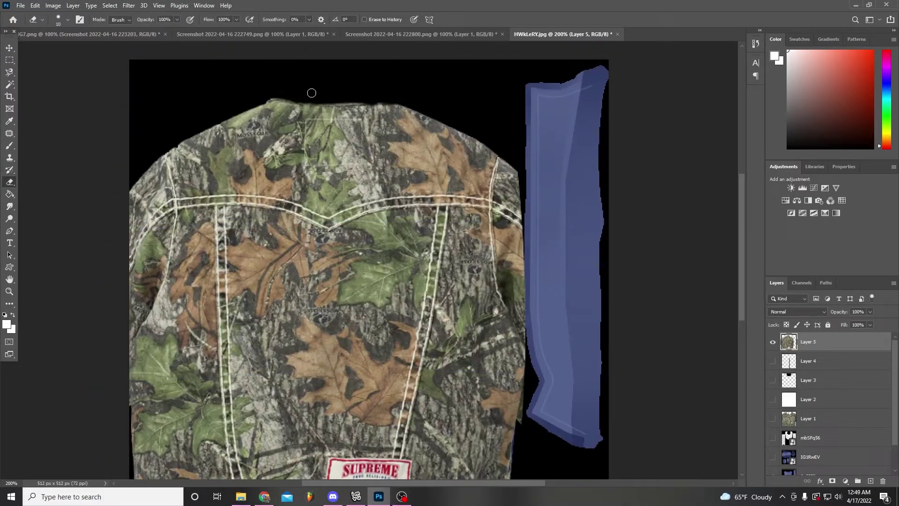
{"action": "key", "text": "ctrl+minus"}
Copy a strip from the jacket back photo, stretch it over the right sleeve area, and save as PNG.
{"action": "key", "text": "ctrl+shift+Tab"}
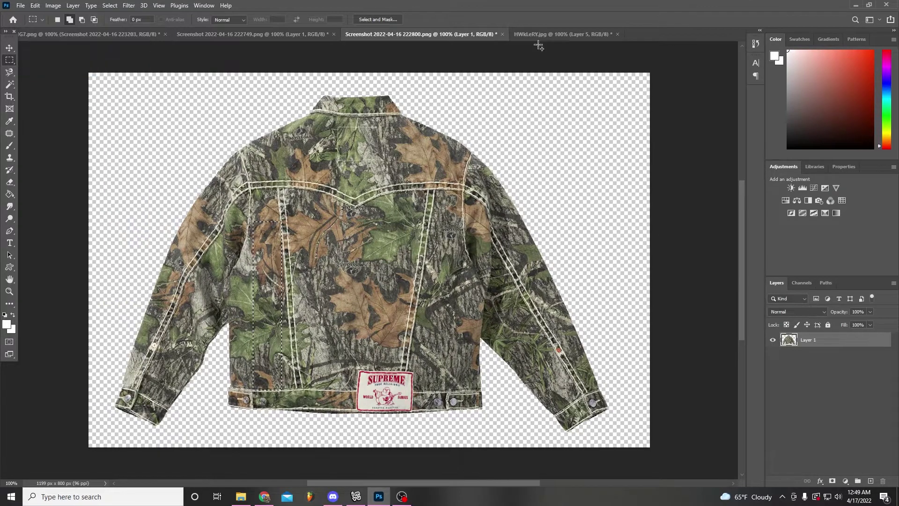
{"action": "key", "text": "ctrl+c"}
{"action": "key", "text": "ctrl+Tab"}
{"action": "key", "text": "ctrl+v"}
{"action": "key", "text": "ctrl+t"}
{"action": "left_click_drag", "start_coordinate": [369, 268], "coordinate": [484, 237]}
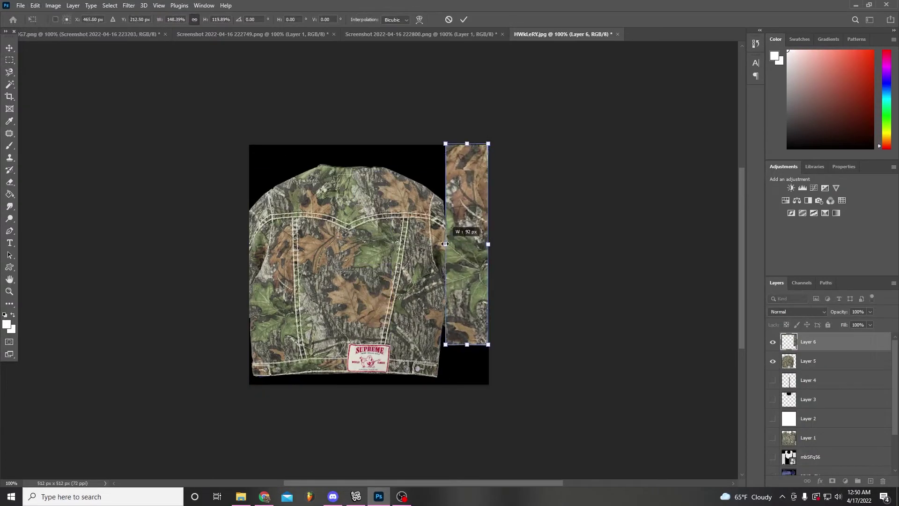
{"action": "key", "text": "ctrl+shift+s"}
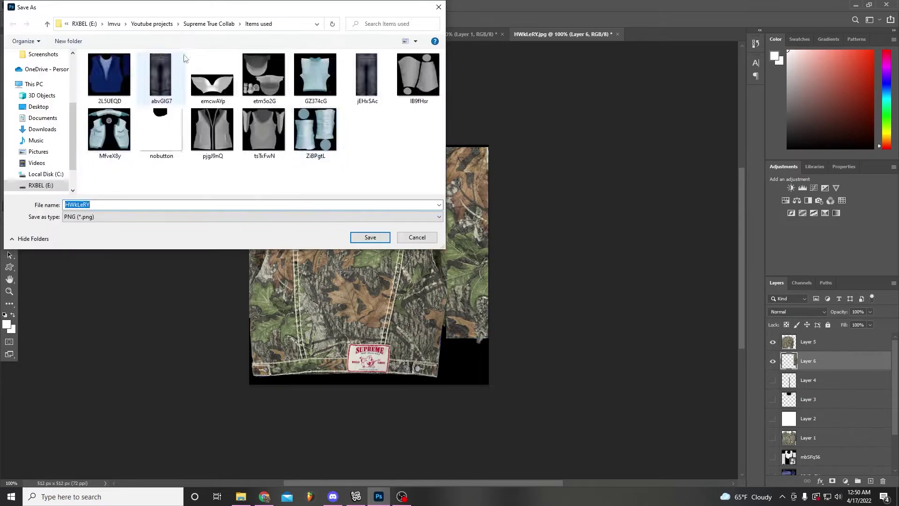
Confirm the PNG save, then paste a camo strip rotated horizontal and warped over the top leg panel.
{"action": "left_click", "coordinate": [375, 239]}
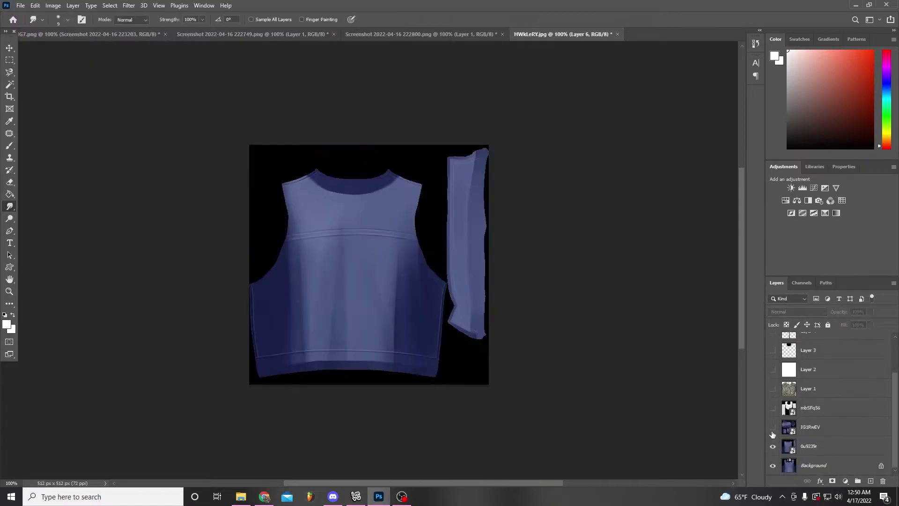
{"action": "key", "text": "ctrl+shift+Tab"}
{"action": "key", "text": "m"}
{"action": "key", "text": "ctrl+c"}
{"action": "key", "text": "ctrl+Tab"}
{"action": "key", "text": "ctrl+v"}
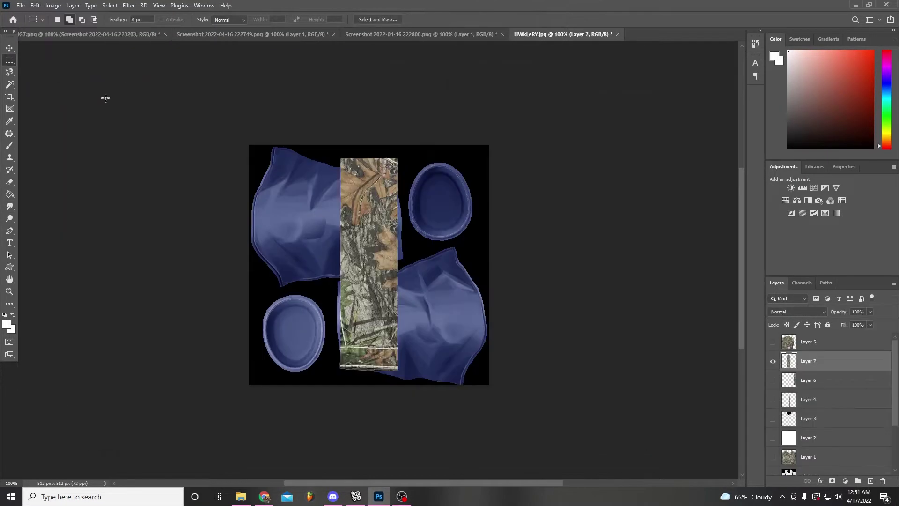
{"action": "left_click", "coordinate": [35, 5]}
{"action": "left_click", "coordinate": [202, 241]}
{"action": "mouse_move", "coordinate": [394, 162]}
{"action": "left_mouse_down"}
{"action": "mouse_move", "coordinate": [436, 210]}
{"action": "mouse_move", "coordinate": [387, 218]}
{"action": "left_mouse_up"}
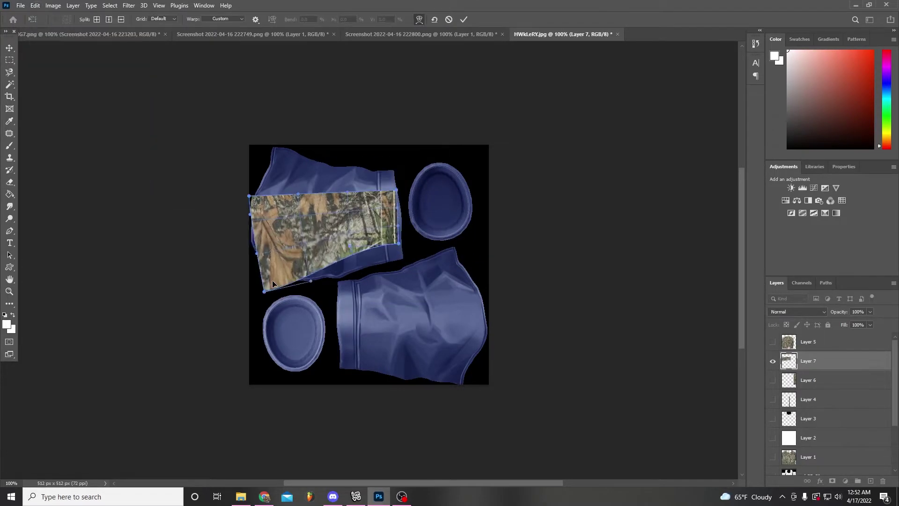
{"action": "left_click_drag", "start_coordinate": [284, 181], "coordinate": [287, 161]}
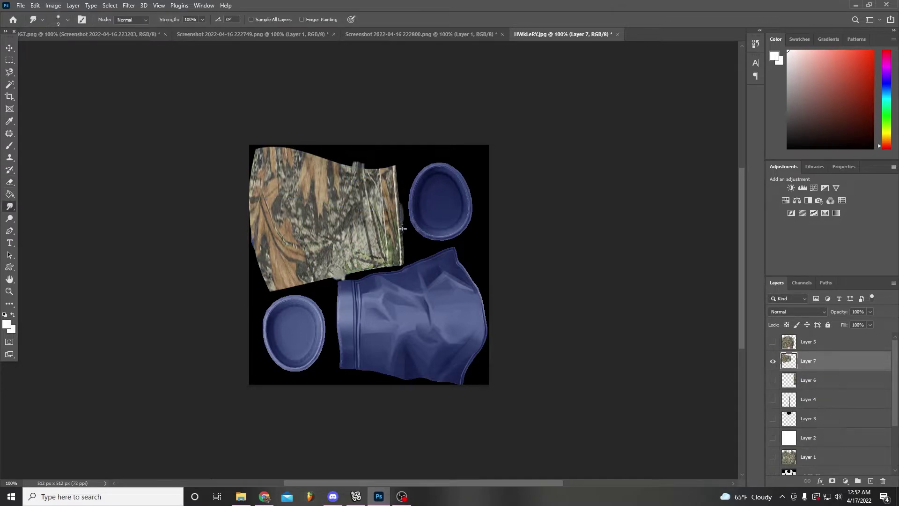
Duplicate the camo patch, flip it, and rotate it onto the lower-right leg panel.
{"action": "key", "text": "ctrl+j"}
{"action": "left_click", "coordinate": [34, 5]}
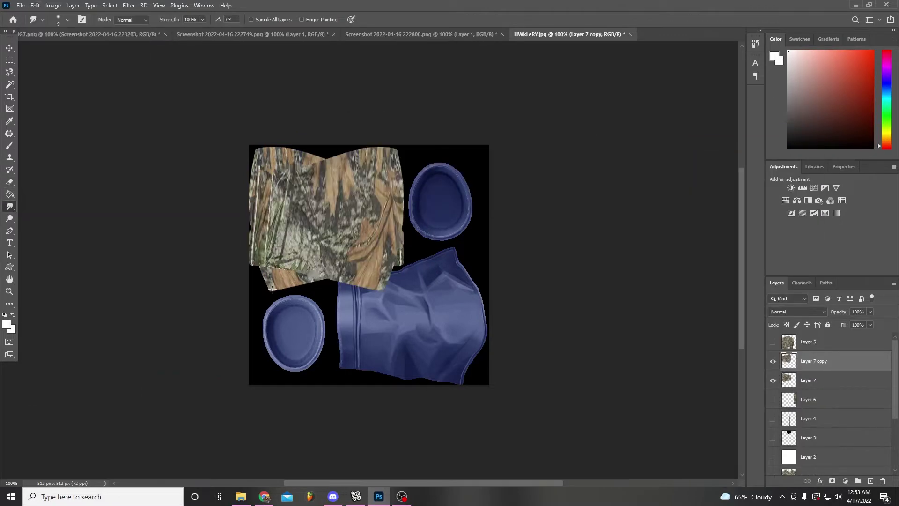
{"action": "left_click", "coordinate": [201, 233]}
{"action": "key", "text": "ctrl+t"}
{"action": "mouse_move", "coordinate": [501, 311]}
{"action": "left_mouse_down"}
{"action": "mouse_move", "coordinate": [500, 300]}
{"action": "mouse_move", "coordinate": [493, 315]}
{"action": "left_mouse_up"}
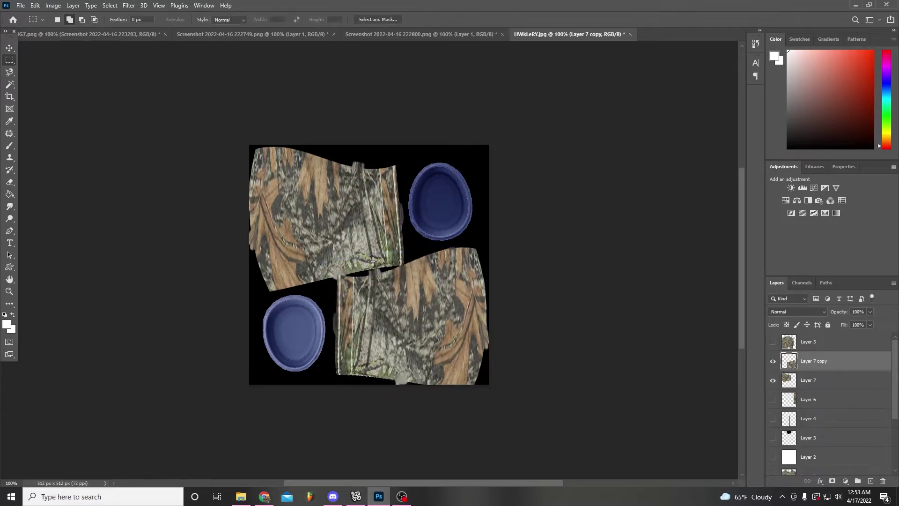
Turn the selected camo area into a new layer and flip it over the left oval piece.
{"action": "right_click", "coordinate": [372, 338]}
{"action": "left_click", "coordinate": [401, 223]}
{"action": "left_click", "coordinate": [35, 5]}
{"action": "left_click", "coordinate": [175, 331]}
{"action": "left_click", "coordinate": [35, 5]}
{"action": "left_click", "coordinate": [175, 322]}
Duplicate the patch layer and move the copy over the top-right oval piece.
{"action": "right_click", "coordinate": [808, 361]}
{"action": "left_click", "coordinate": [745, 134]}
{"action": "left_click_drag", "start_coordinate": [295, 327], "coordinate": [431, 224]}
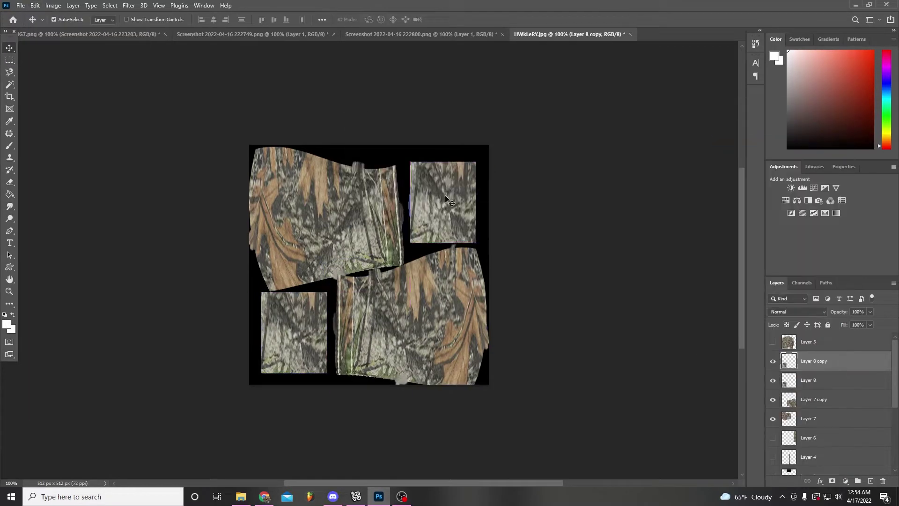
{"action": "left_click", "coordinate": [34, 5]}
{"action": "left_click", "coordinate": [175, 321]}
{"action": "key", "text": "ctrl+shift+s"}
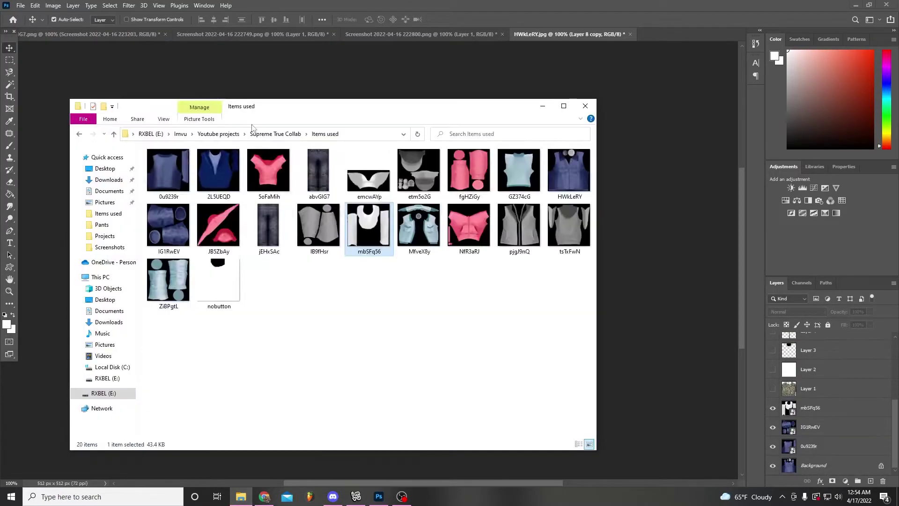
Place the white fabric texture into the template and blend it as Overlay.
{"action": "double_click", "coordinate": [187, 180]}
{"action": "key", "text": "Return"}
{"action": "left_click", "coordinate": [799, 312]}
{"action": "left_click", "coordinate": [794, 350]}
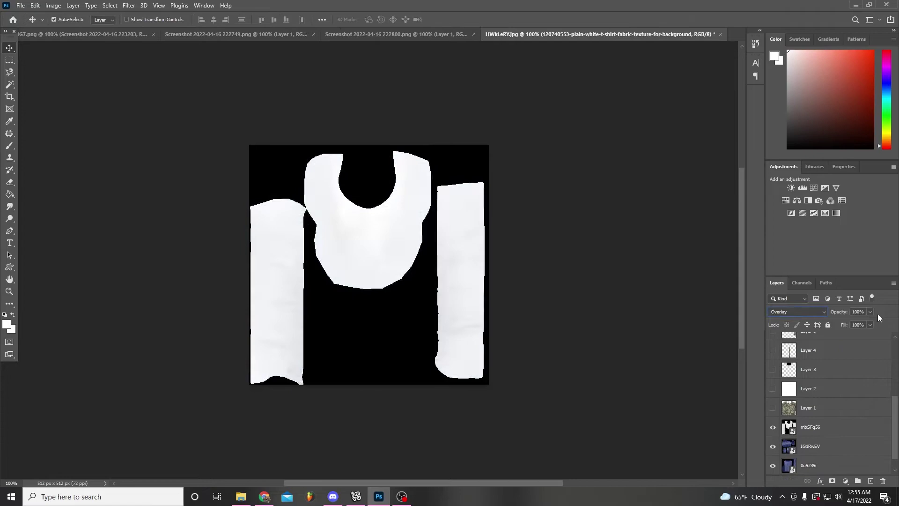
{"action": "left_click", "coordinate": [20, 4]}
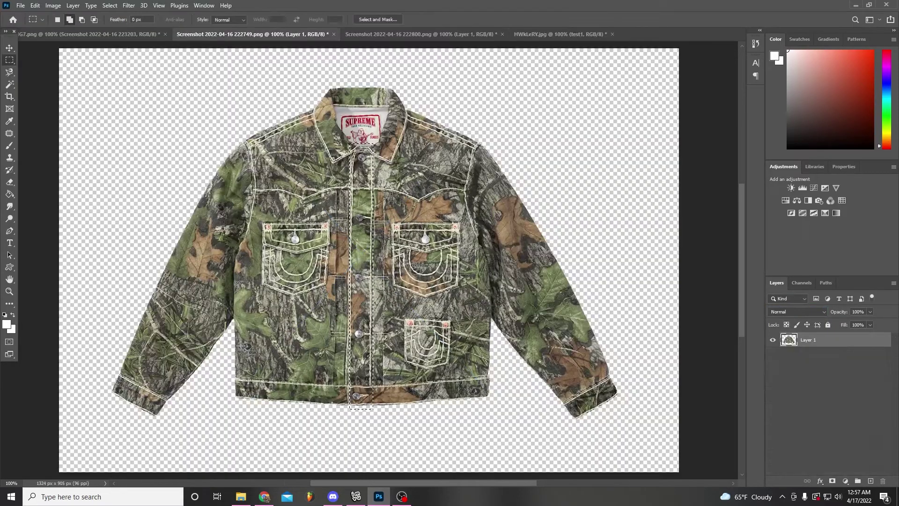
Paste the jacket front's bottom hem strip into the template, resize it, and erase stray edges.
{"action": "left_click", "coordinate": [35, 5]}
{"action": "left_click", "coordinate": [56, 82]}
{"action": "left_click", "coordinate": [562, 33]}
{"action": "key", "text": "ctrl+v"}
{"action": "key", "text": "ctrl+t"}
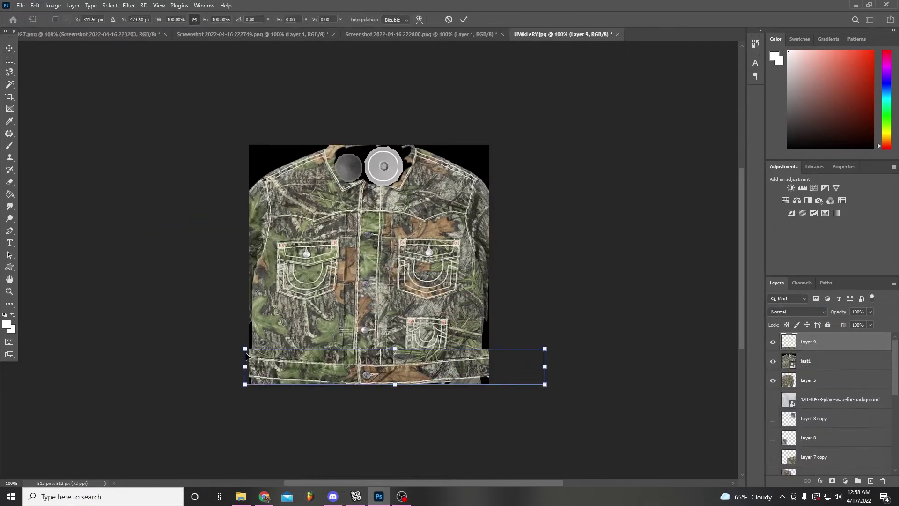
{"action": "scroll", "coordinate": [464, 359], "scroll_direction": "up", "scroll_amount": 2, "text": "alt"}
{"action": "key", "text": "Return"}
{"action": "key", "text": "e"}
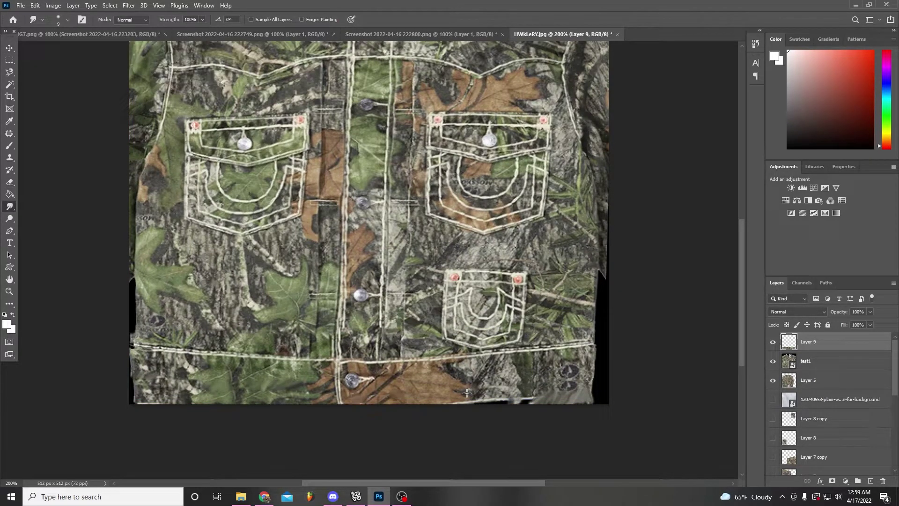
{"action": "scroll", "coordinate": [567, 375], "scroll_direction": "up", "scroll_amount": 3}
Export the jacket texture as a PNG for the IMVU preview.
{"action": "left_click", "coordinate": [21, 6]}
{"action": "left_click", "coordinate": [151, 147]}
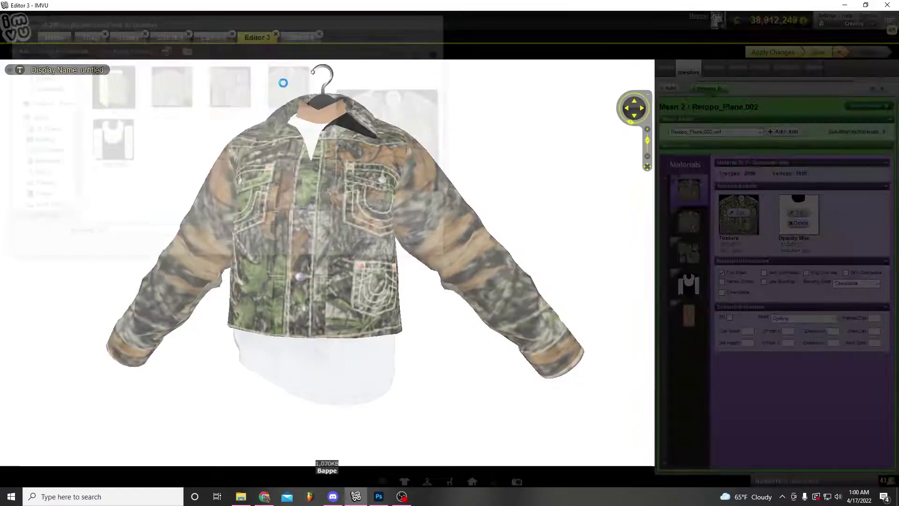
{"action": "mouse_move", "coordinate": [264, 496]}
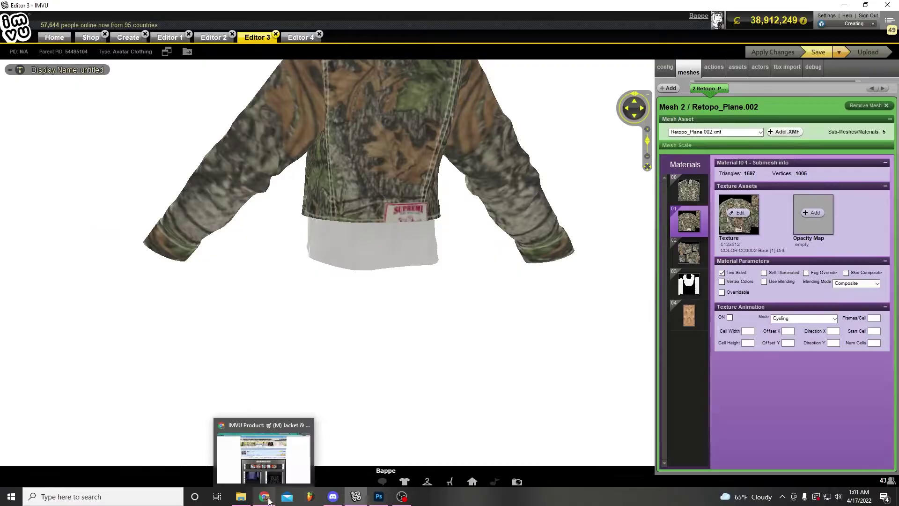
{"action": "left_click", "coordinate": [378, 497]}
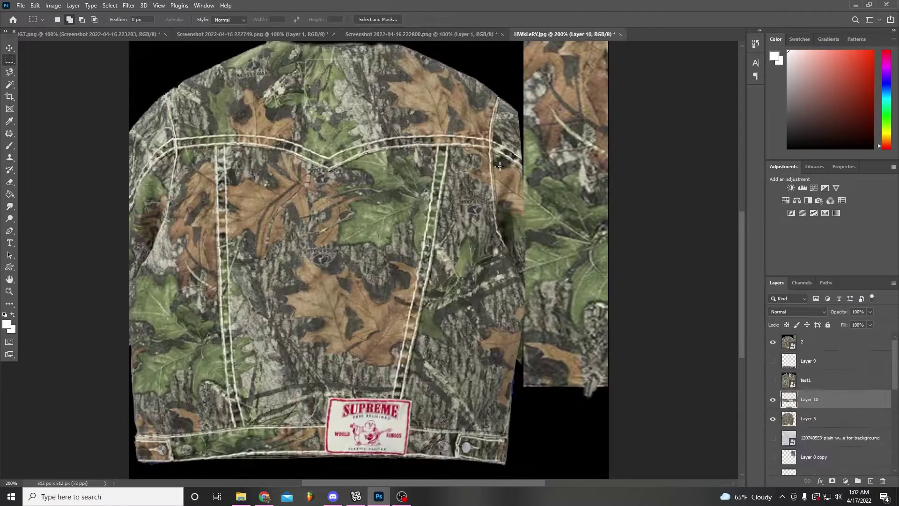
Scale the Supreme hem patch down to about 78% and nudge it upward.
{"action": "key", "text": "ctrl+t"}
{"action": "left_click_drag", "start_coordinate": [685, 454], "coordinate": [561, 454]}
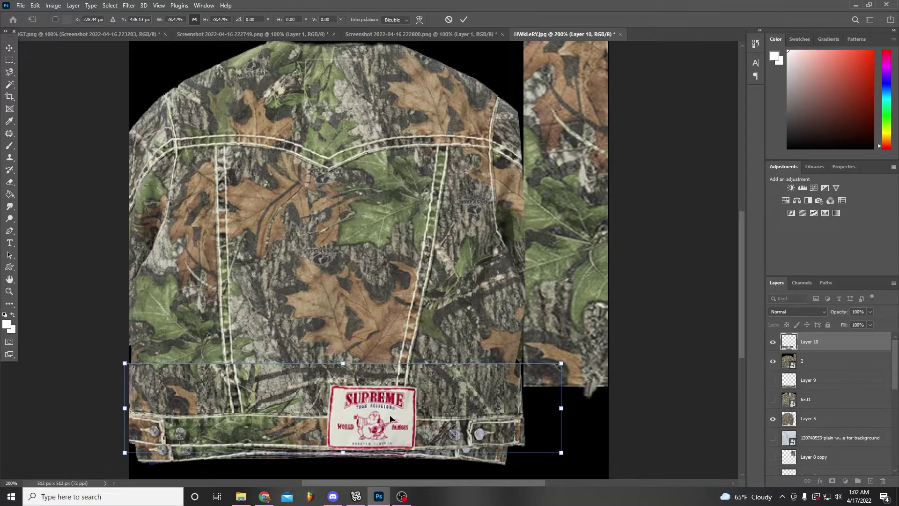
{"action": "left_click_drag", "start_coordinate": [391, 418], "coordinate": [391, 403]}
{"action": "key", "text": "Return"}
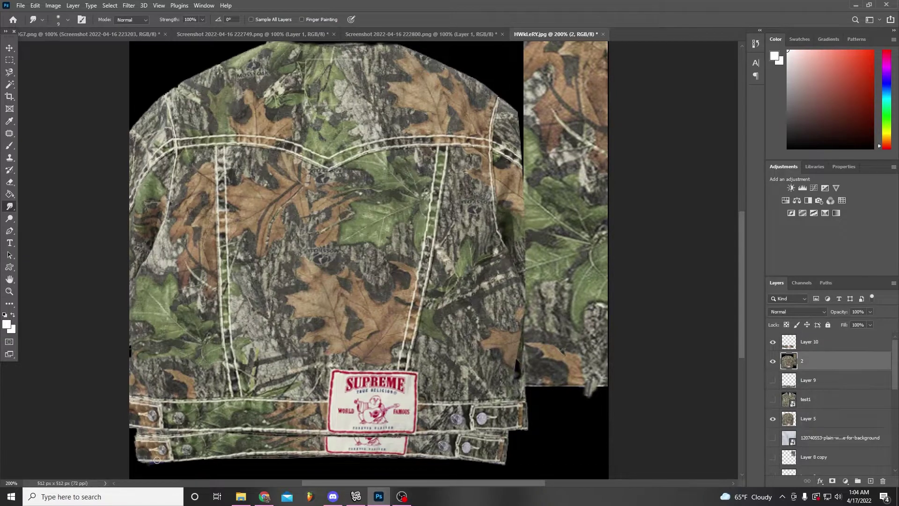
Save over the existing PNG and warp the hem patch to the jacket bottom.
{"action": "left_click", "coordinate": [20, 5]}
{"action": "left_click", "coordinate": [32, 32]}
{"action": "left_click", "coordinate": [367, 237]}
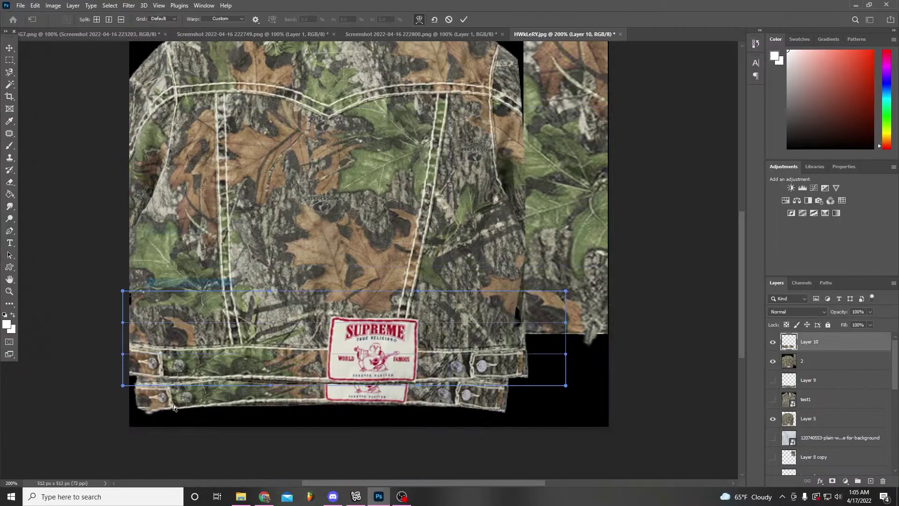
{"action": "left_click_drag", "start_coordinate": [566, 385], "coordinate": [537, 406]}
{"action": "left_click", "coordinate": [20, 4]}
Overwrite the saved texture again, then lasso part of the jacket back photo.
{"action": "left_click", "coordinate": [31, 32]}
{"action": "left_click", "coordinate": [389, 243]}
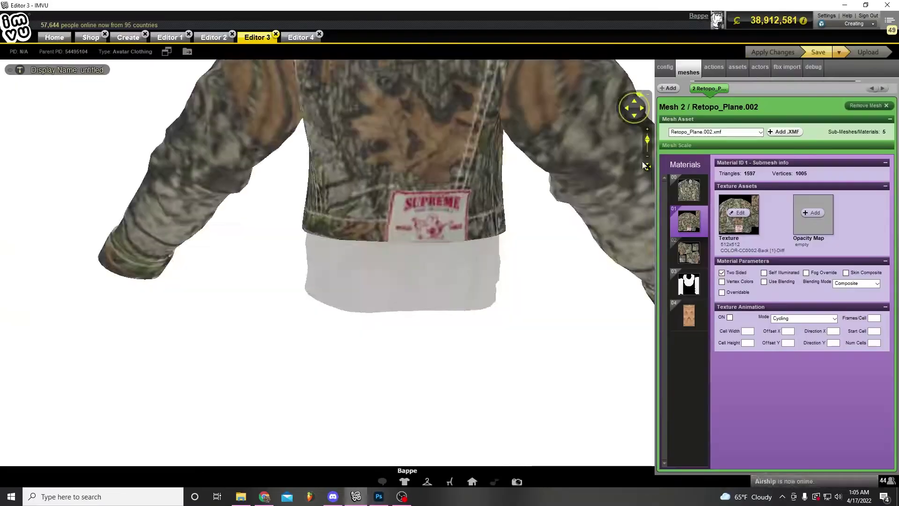
{"action": "scroll", "coordinate": [646, 166], "scroll_direction": "down", "scroll_amount": 5}
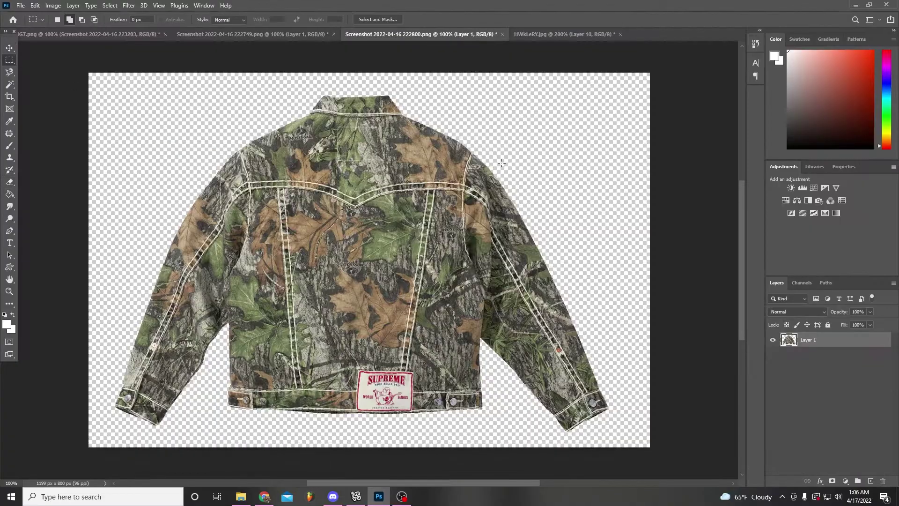
{"action": "left_click", "coordinate": [253, 34]}
{"action": "left_click_drag", "start_coordinate": [11, 72], "coordinate": [60, 83]}
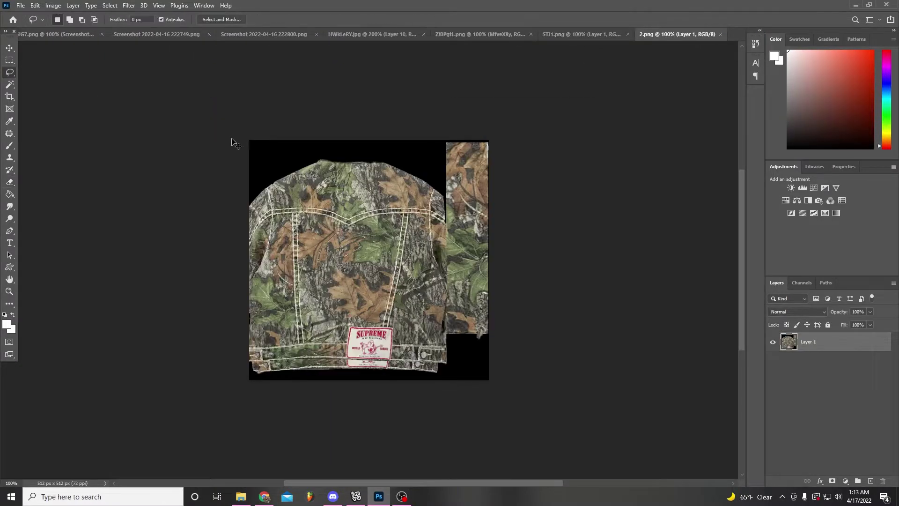
{"action": "scroll", "coordinate": [314, 184], "scroll_direction": "up", "scroll_amount": 1}
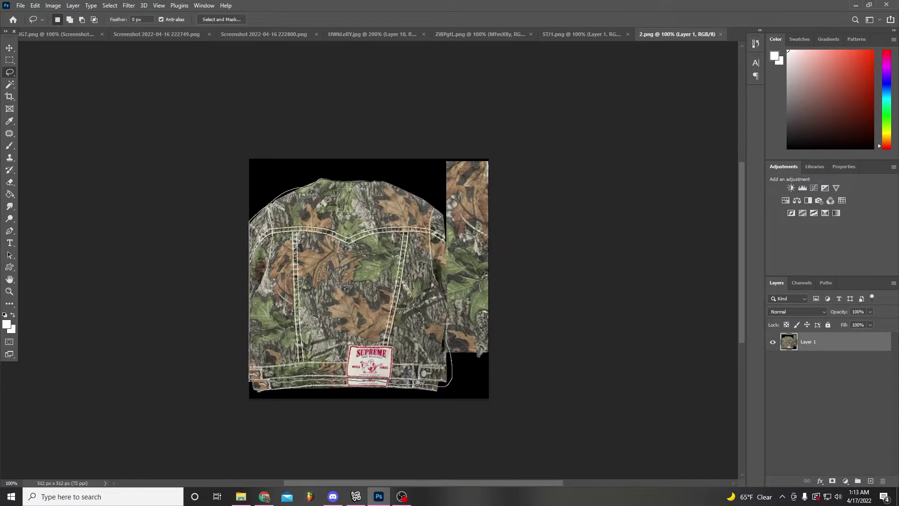
Paste the jacket back into the light blue sleeveless template, accepting the colour conversion and deleting the extra copy.
{"action": "left_click", "coordinate": [478, 34]}
{"action": "left_click", "coordinate": [34, 5]}
{"action": "left_click", "coordinate": [44, 88]}
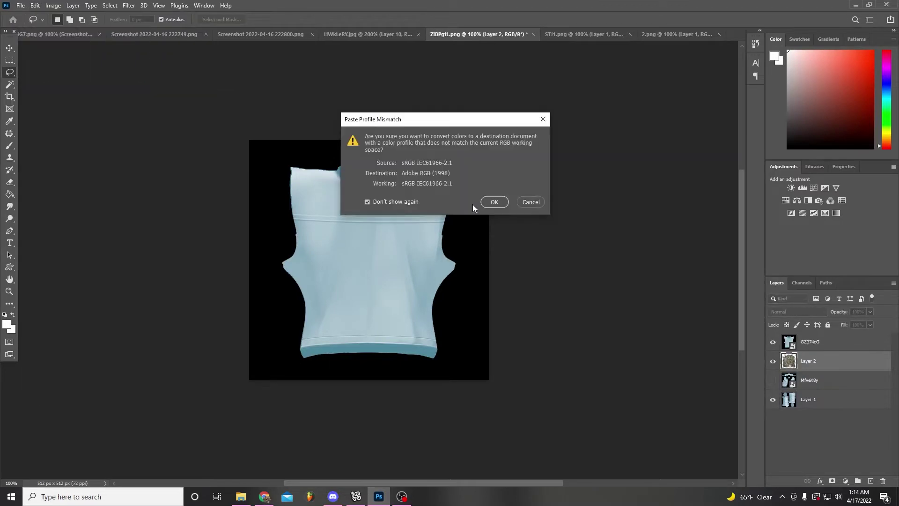
{"action": "left_click", "coordinate": [491, 201]}
{"action": "left_click", "coordinate": [35, 5]}
{"action": "key", "text": "ctrl+v"}
{"action": "right_click", "coordinate": [827, 368]}
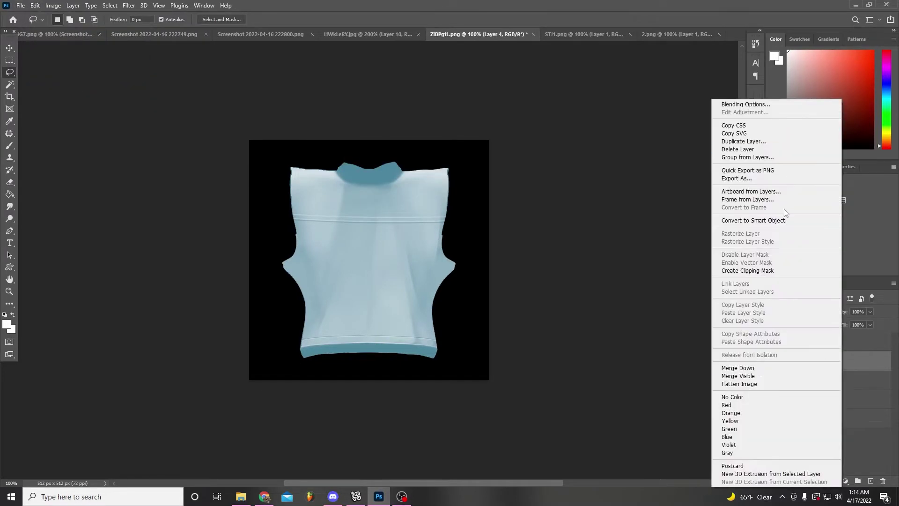
{"action": "left_click", "coordinate": [784, 176]}
{"action": "key", "text": "v"}
{"action": "key", "text": "ctrl+plus"}
Warp the jacket back, raising its bottom edge and bending it to the template outline.
{"action": "left_click", "coordinate": [34, 4]}
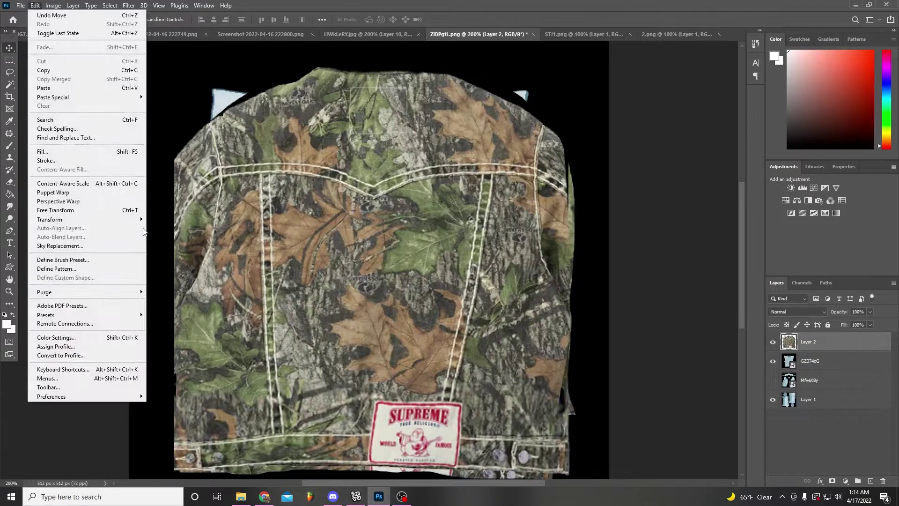
{"action": "left_click", "coordinate": [84, 230]}
{"action": "left_click_drag", "start_coordinate": [480, 471], "coordinate": [480, 377]}
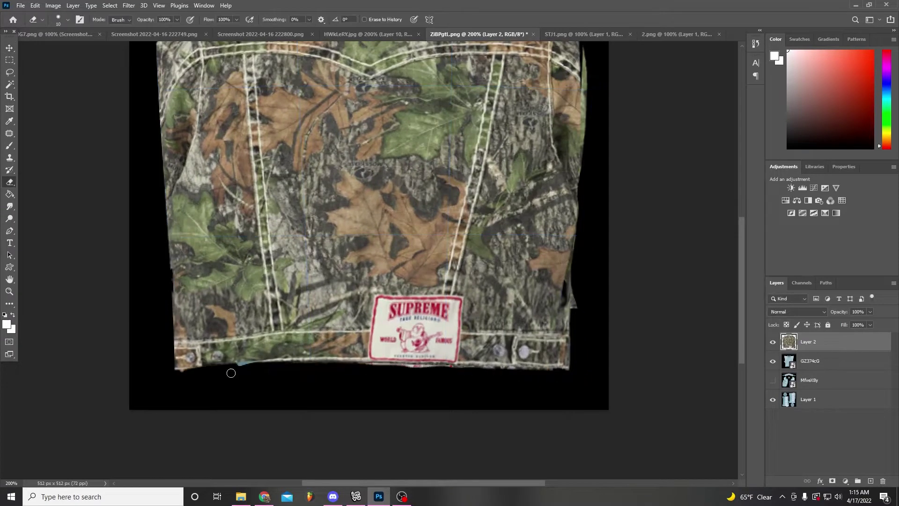
{"action": "key", "text": "ctrl+minus"}
{"action": "left_click", "coordinate": [35, 4]}
{"action": "left_click", "coordinate": [203, 295]}
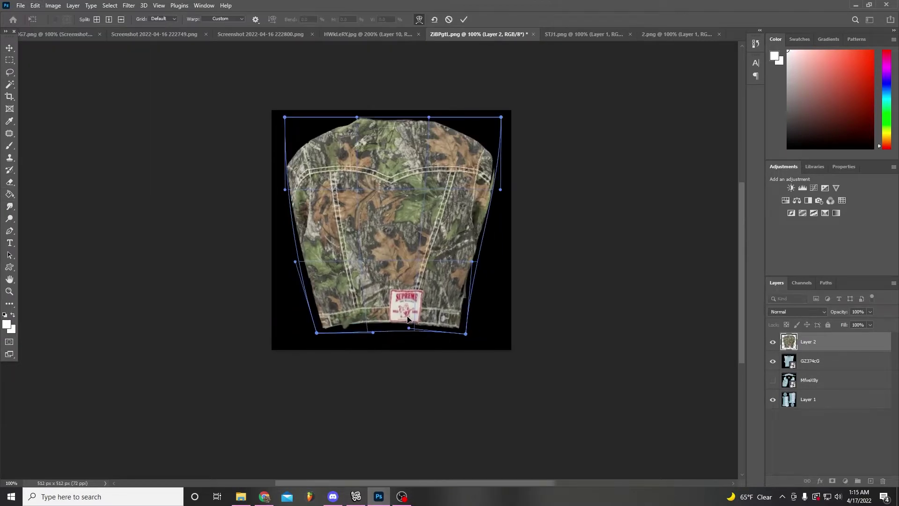
{"action": "left_click_drag", "start_coordinate": [302, 211], "coordinate": [294, 165]}
{"action": "key", "text": "Return"}
Save the warped texture in the Jackets folder.
{"action": "key", "text": "ctrl+shift+s"}
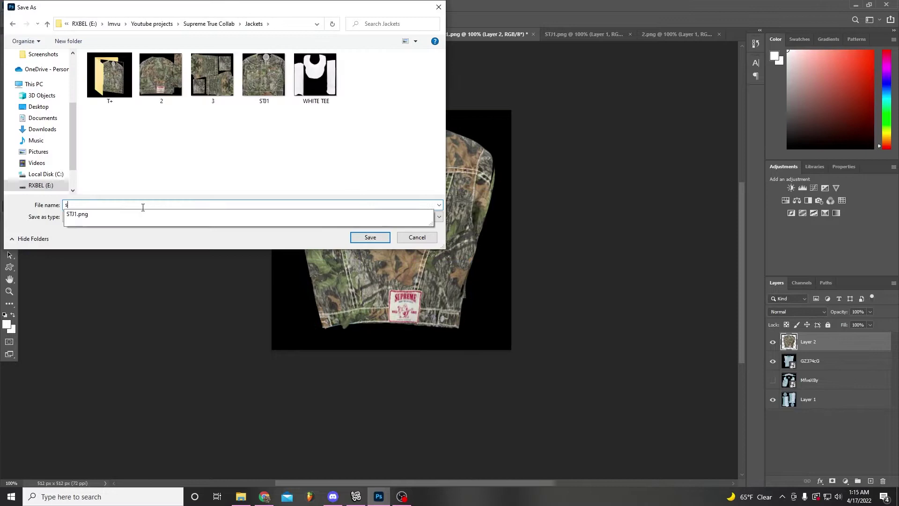
{"action": "type", "text": "stjg1"}
{"action": "key", "text": "Return"}
{"action": "key", "text": "ctrl+Tab"}
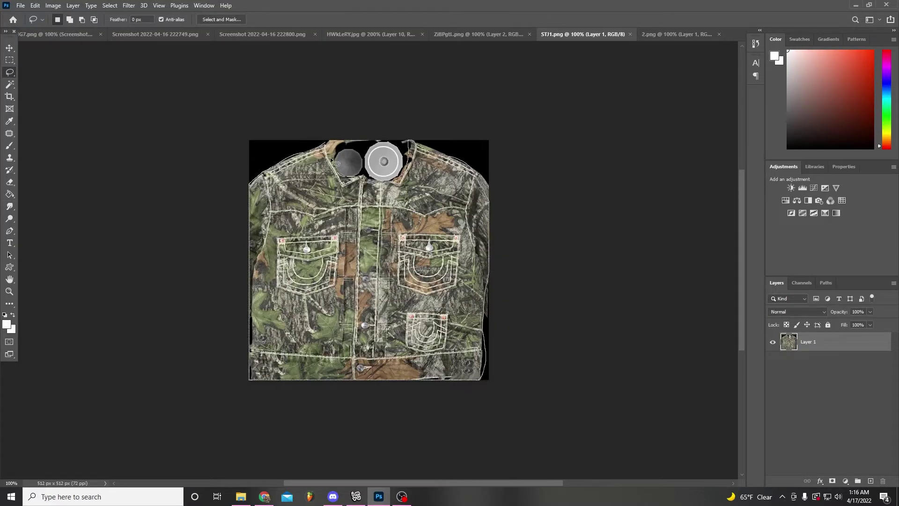
Select a tall strip of the camo jacket front and copy it toward the sleeveless template.
{"action": "key", "text": "ctrl+Tab"}
{"action": "key", "text": "ctrl+Tab"}
{"action": "key", "text": "ctrl+Tab"}
{"action": "key", "text": "m"}
{"action": "right_click", "coordinate": [110, 87]}
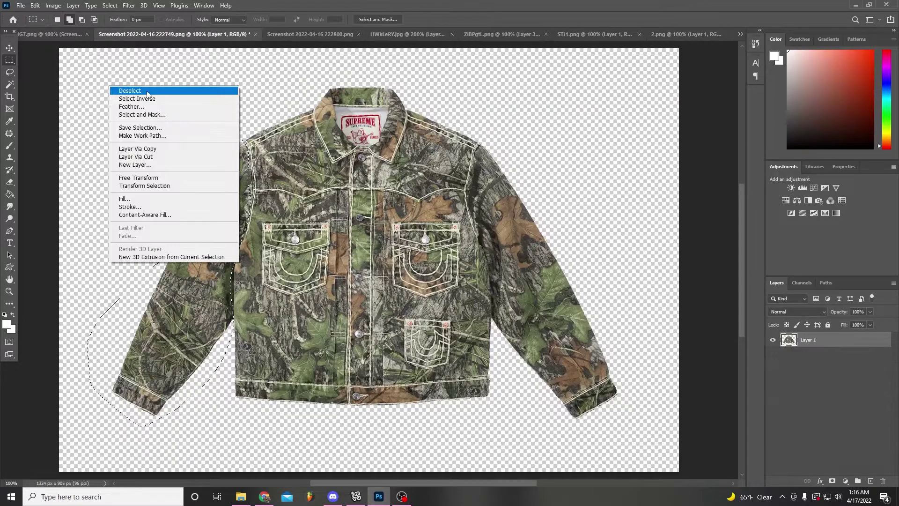
{"action": "left_click", "coordinate": [130, 91]}
{"action": "left_click_drag", "start_coordinate": [240, 118], "coordinate": [373, 422]}
{"action": "key", "text": "ctrl+c"}
{"action": "key", "text": "ctrl+Tab"}
{"action": "key", "text": "ctrl+Tab"}
{"action": "key", "text": "ctrl+Tab"}
{"action": "left_click", "coordinate": [34, 4]}
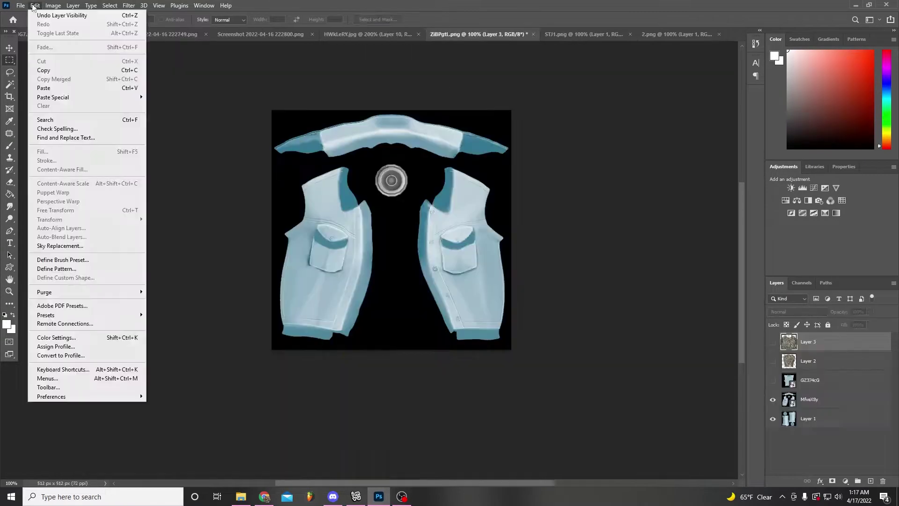
Resize the camo strip over the left vest panel and begin warping it.
{"action": "left_click", "coordinate": [42, 74]}
{"action": "key", "text": "e"}
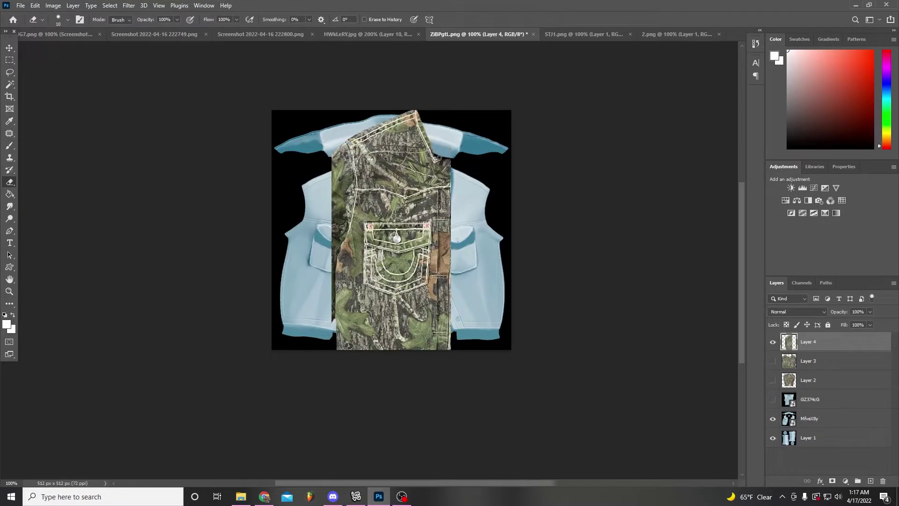
{"action": "left_click", "coordinate": [34, 5]}
{"action": "left_click", "coordinate": [63, 204]}
{"action": "left_click_drag", "start_coordinate": [399, 396], "coordinate": [323, 342]}
{"action": "left_click", "coordinate": [35, 5]}
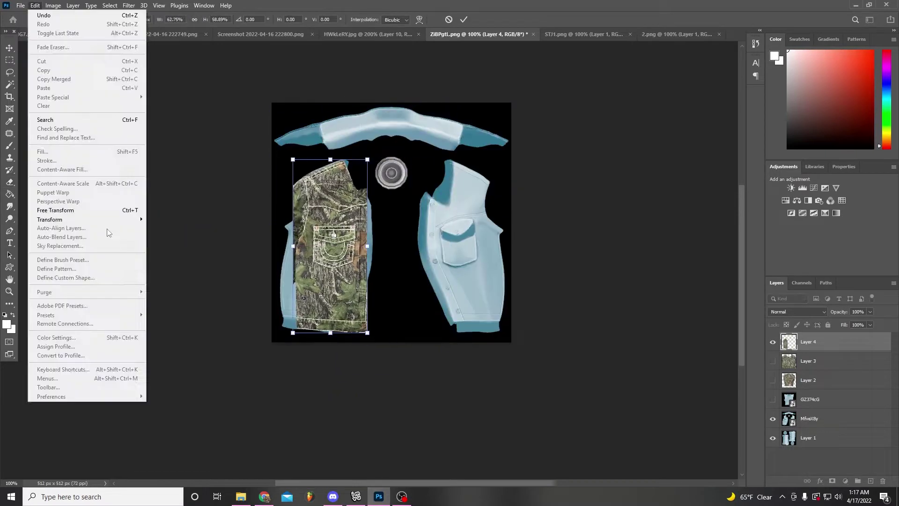
{"action": "left_click", "coordinate": [64, 214]}
{"action": "left_click", "coordinate": [176, 296]}
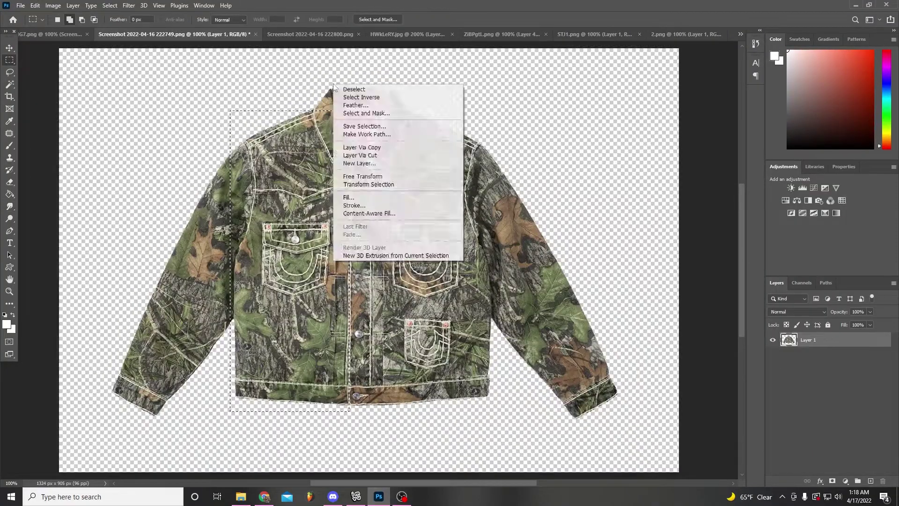
Draw a tall rectangular selection over the camo jacket piece.
{"action": "left_click", "coordinate": [333, 88]}
{"action": "left_click_drag", "start_coordinate": [349, 71], "coordinate": [492, 395]}
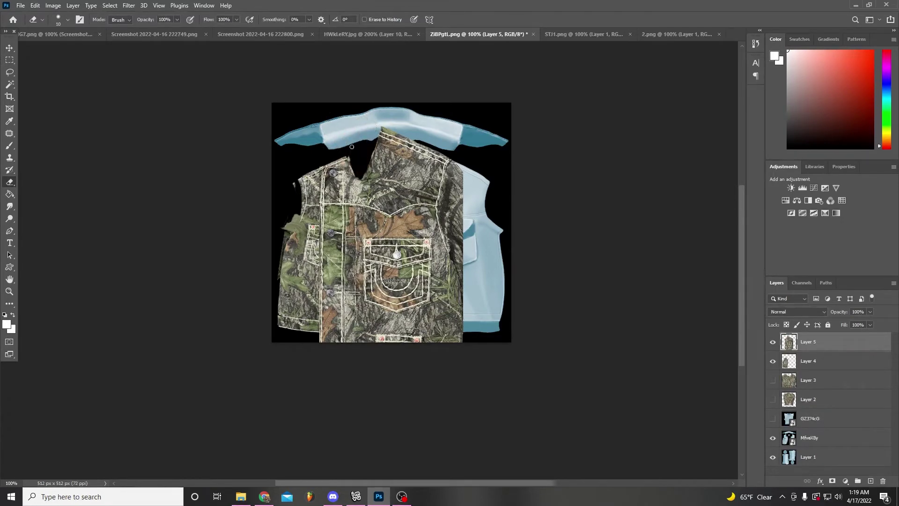
Warp the camo front piece (Layer 5) to fit the right front panel.
{"action": "left_click", "coordinate": [78, 201]}
{"action": "left_click_drag", "start_coordinate": [425, 219], "coordinate": [432, 242]}
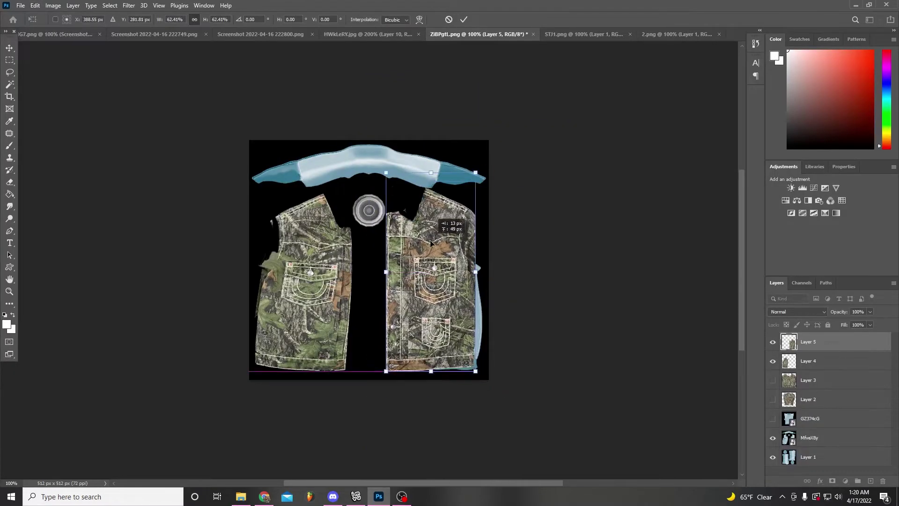
{"action": "left_click", "coordinate": [35, 4]}
{"action": "left_click_drag", "start_coordinate": [385, 370], "coordinate": [437, 366]}
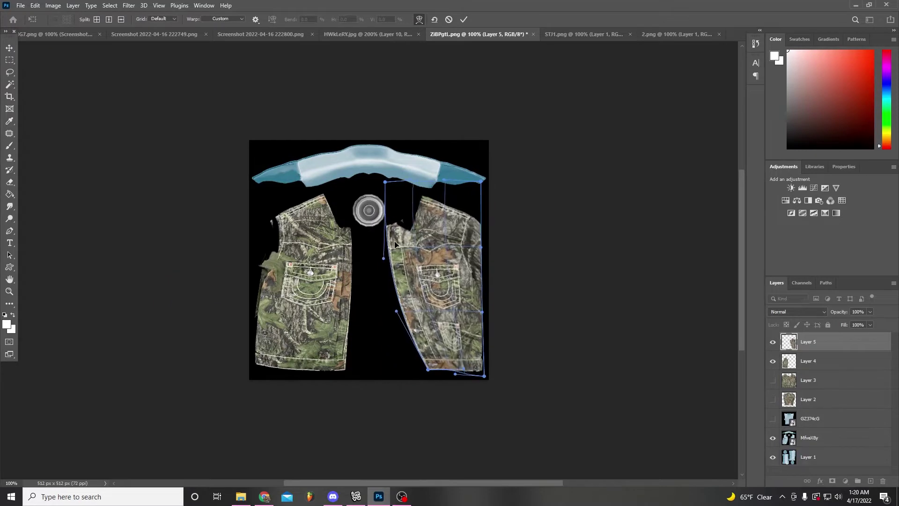
{"action": "key", "text": "Return"}
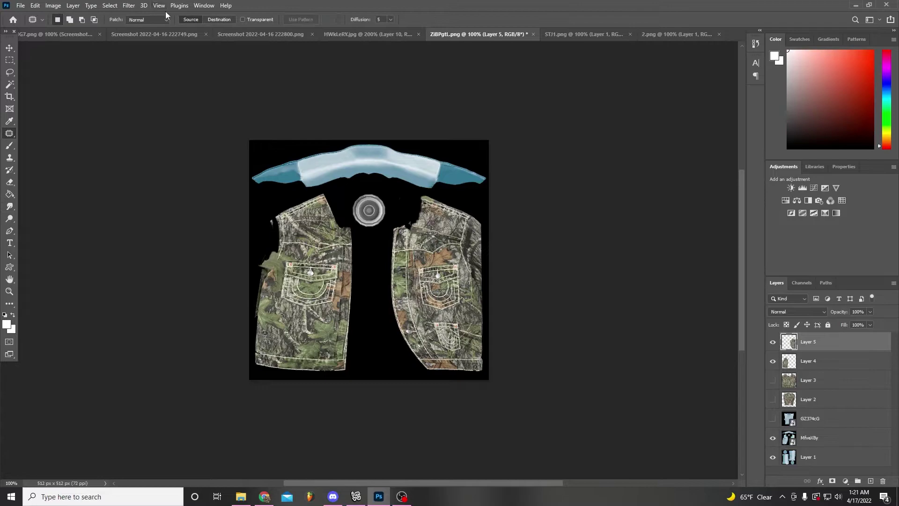
Paste a camo piece into the jacket template and rotate it onto the collar strip.
{"action": "left_click", "coordinate": [153, 34]}
{"action": "left_click", "coordinate": [268, 34]}
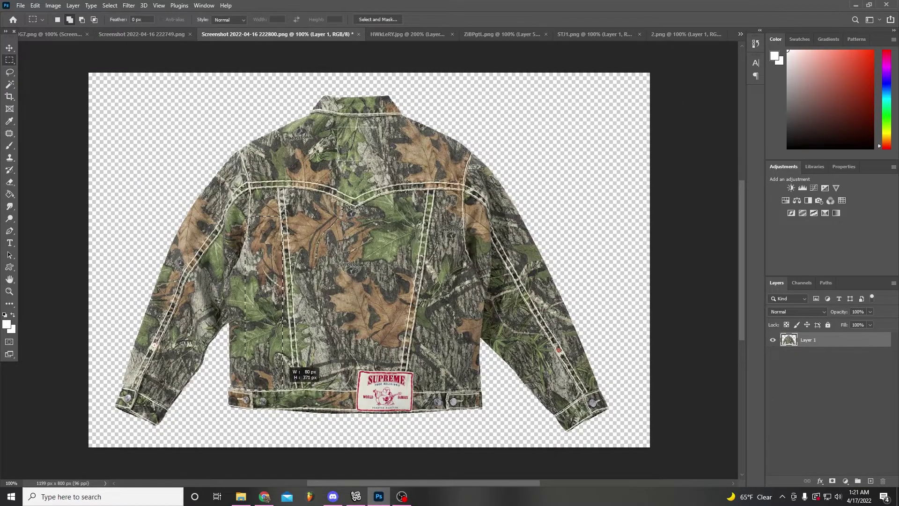
{"action": "left_click", "coordinate": [141, 34]}
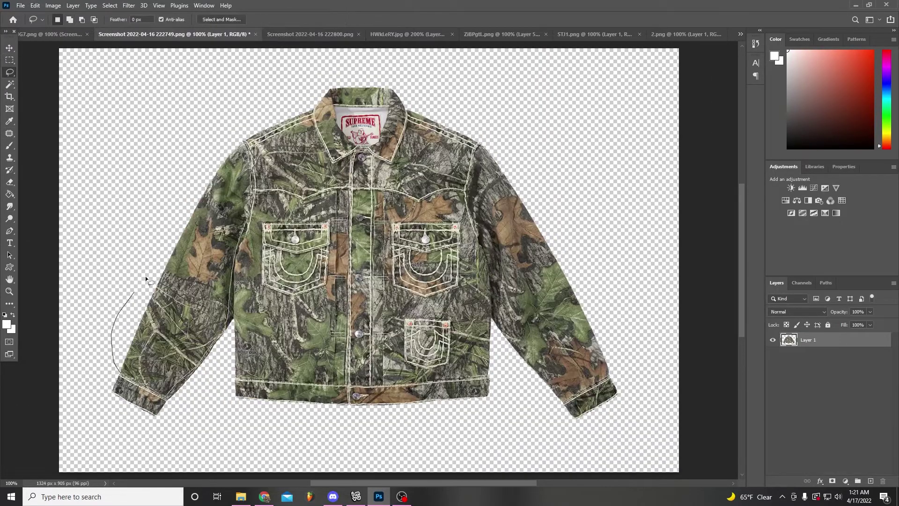
{"action": "left_click", "coordinate": [500, 33]}
{"action": "key", "text": "ctrl+v"}
{"action": "key", "text": "ctrl+t"}
{"action": "left_click_drag", "start_coordinate": [520, 176], "coordinate": [531, 165]}
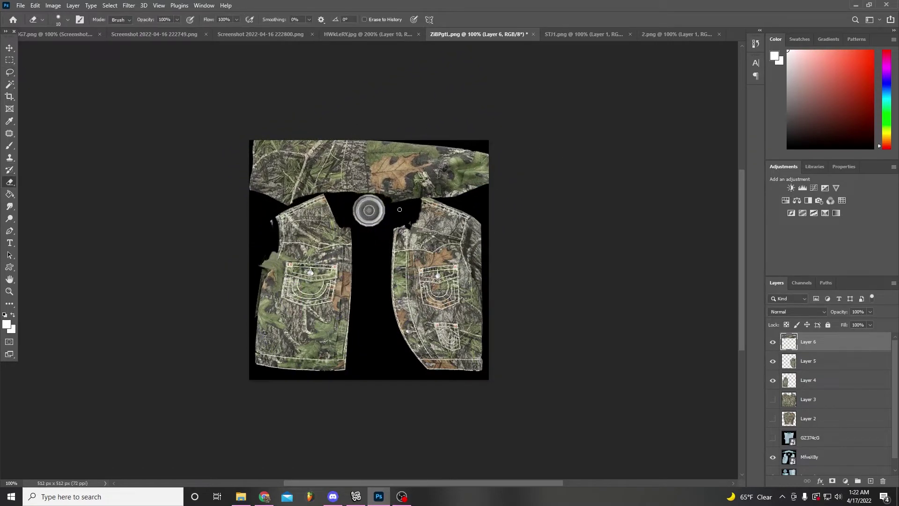
Quick Export the jacket texture, hide the earlier front-panel layers, and open 3.png.
{"action": "left_click", "coordinate": [184, 152]}
{"action": "double_click", "coordinate": [120, 89]}
{"action": "left_click", "coordinate": [368, 234]}
{"action": "left_click_drag", "start_coordinate": [773, 457], "coordinate": [773, 361]}
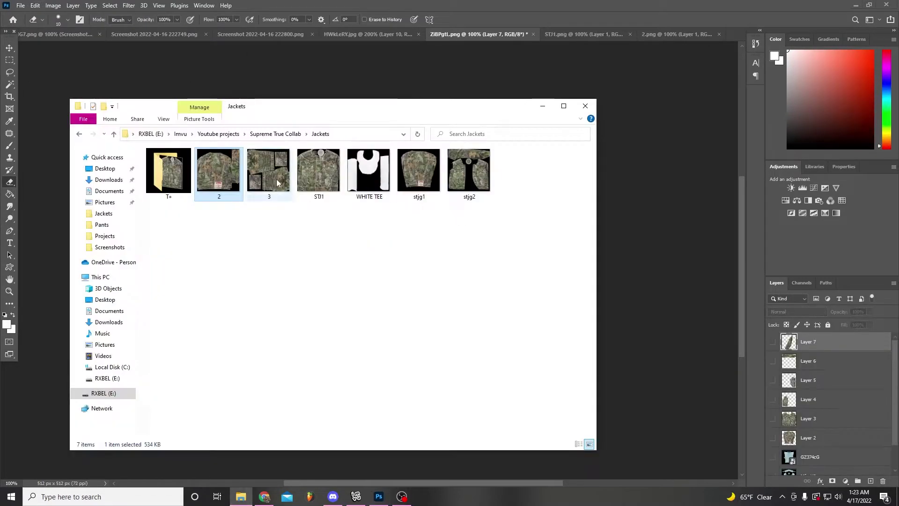
{"action": "double_click", "coordinate": [276, 179]}
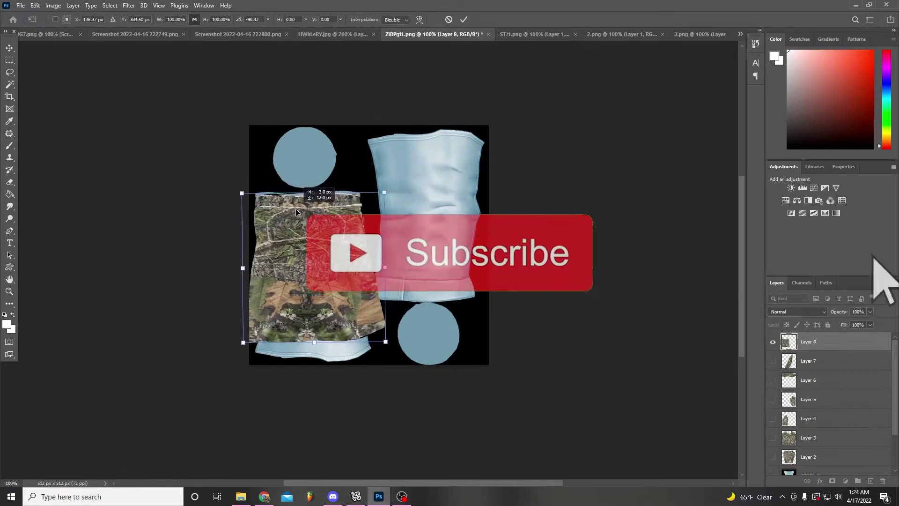
Commit the camo piece's placement on the template and switch to the Brush tool.
{"action": "key", "text": "Return"}
{"action": "key", "text": "b"}
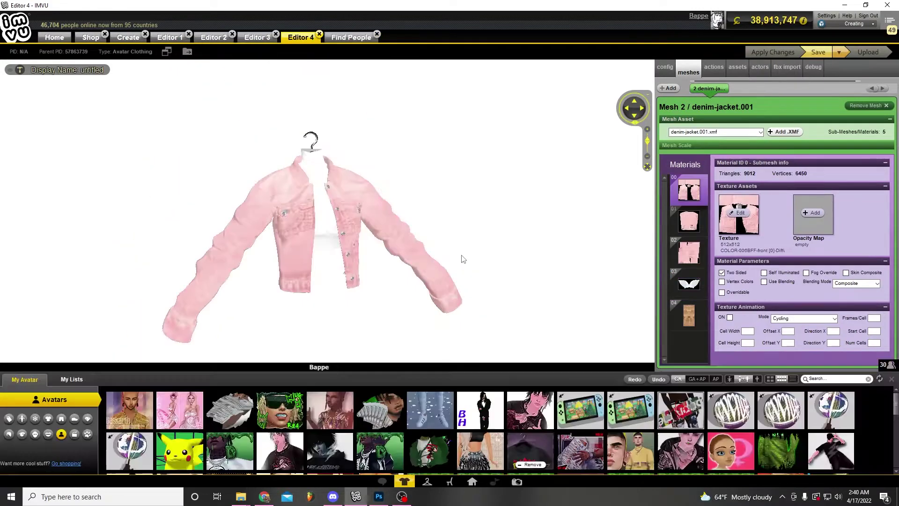
Check the camo pants and pink pants projects, then view the pink denim jacket from several angles.
{"action": "mouse_move", "coordinate": [461, 259]}
{"action": "left_mouse_down"}
{"action": "mouse_move", "coordinate": [275, 238]}
{"action": "mouse_move", "coordinate": [171, 241]}
{"action": "mouse_move", "coordinate": [168, 262]}
{"action": "left_mouse_up"}
{"action": "scroll", "coordinate": [376, 232], "scroll_direction": "up", "scroll_amount": 3}
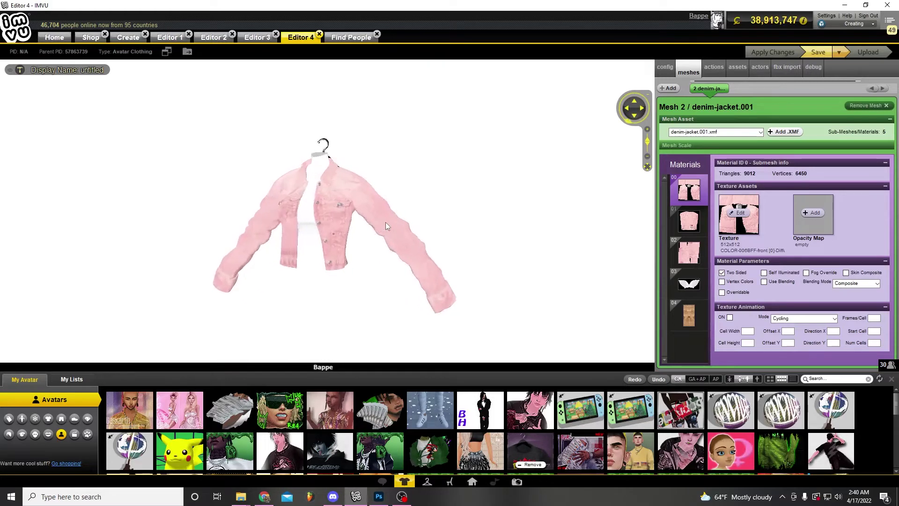
{"action": "left_click", "coordinate": [204, 38]}
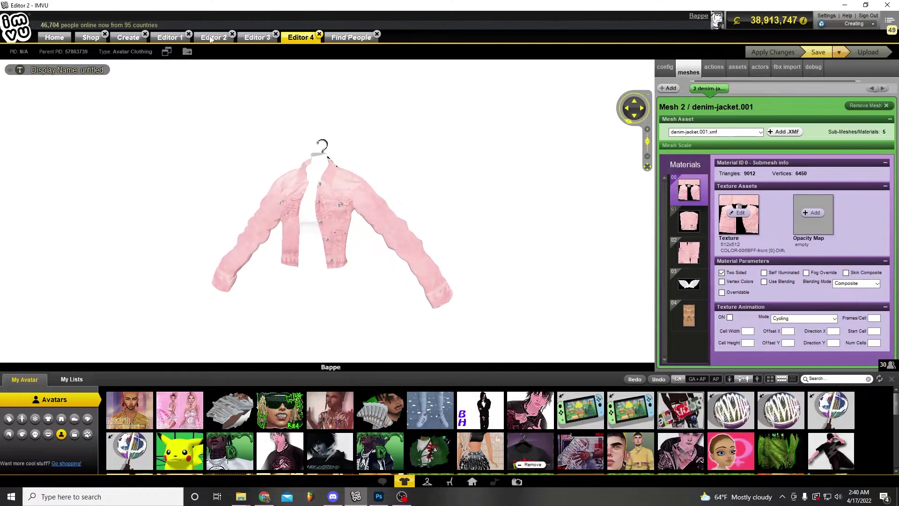
{"action": "left_click", "coordinate": [167, 39]}
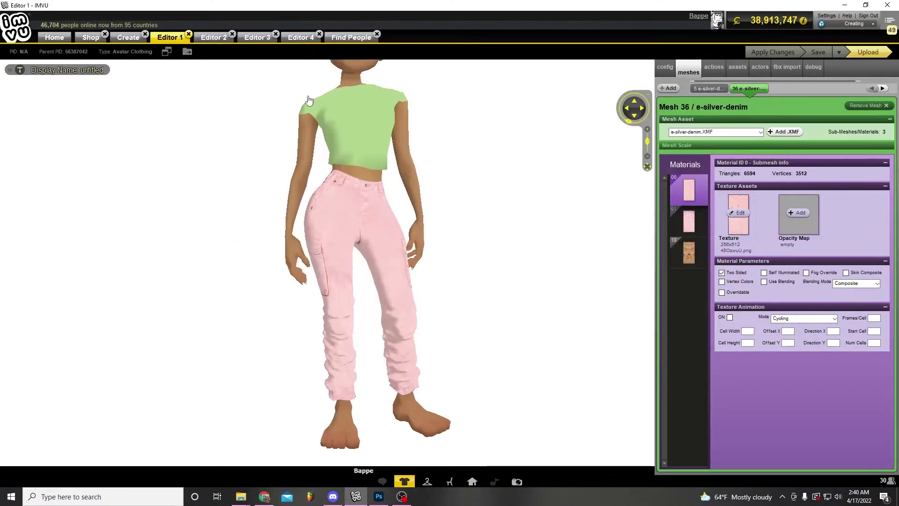
{"action": "scroll", "coordinate": [430, 164], "scroll_direction": "up", "scroll_amount": 3}
{"action": "scroll", "coordinate": [460, 187], "scroll_direction": "down", "scroll_amount": 1}
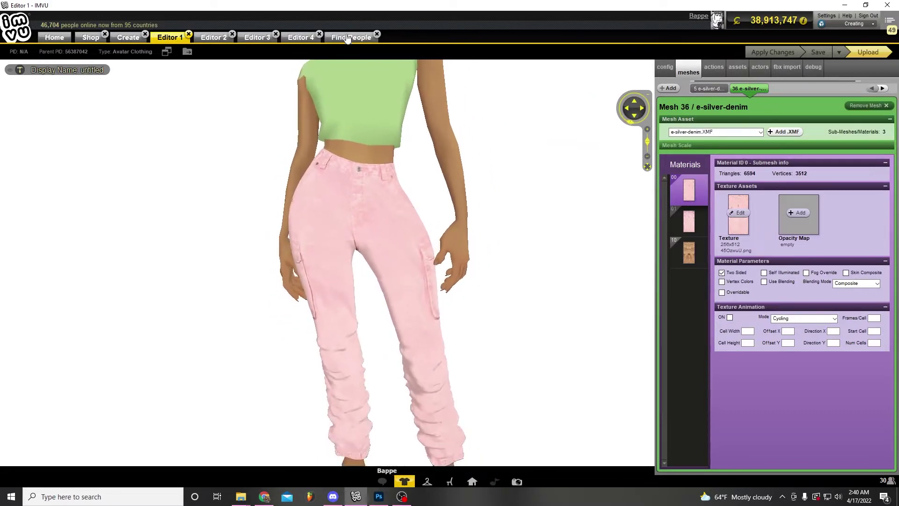
{"action": "left_click", "coordinate": [298, 39]}
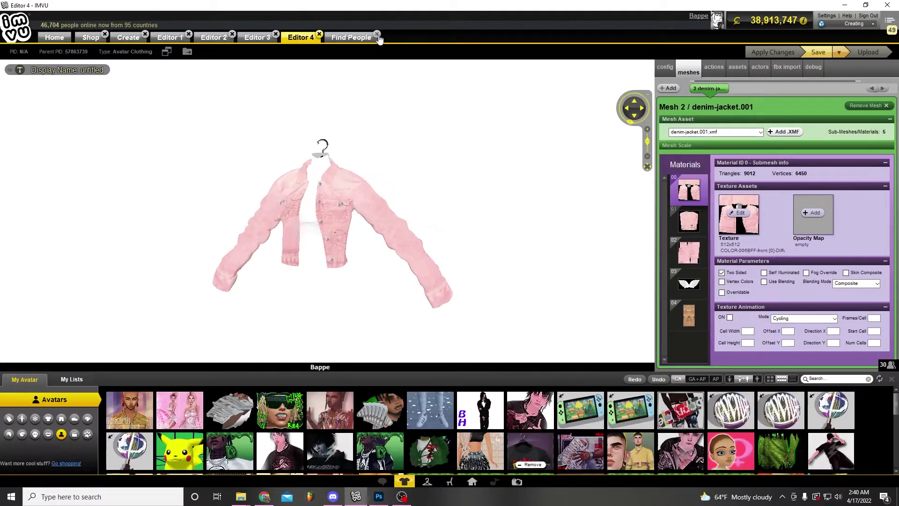
{"action": "scroll", "coordinate": [401, 141], "scroll_direction": "down", "scroll_amount": 2}
{"action": "scroll", "coordinate": [376, 141], "scroll_direction": "down", "scroll_amount": 2}
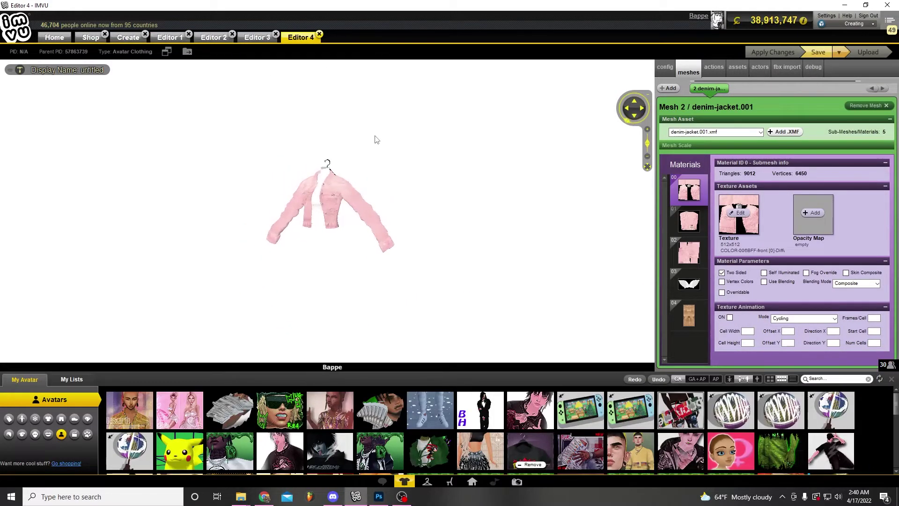
{"action": "scroll", "coordinate": [394, 131], "scroll_direction": "up", "scroll_amount": 2}
{"action": "scroll", "coordinate": [371, 134], "scroll_direction": "down", "scroll_amount": 2}
{"action": "scroll", "coordinate": [372, 141], "scroll_direction": "down", "scroll_amount": 2}
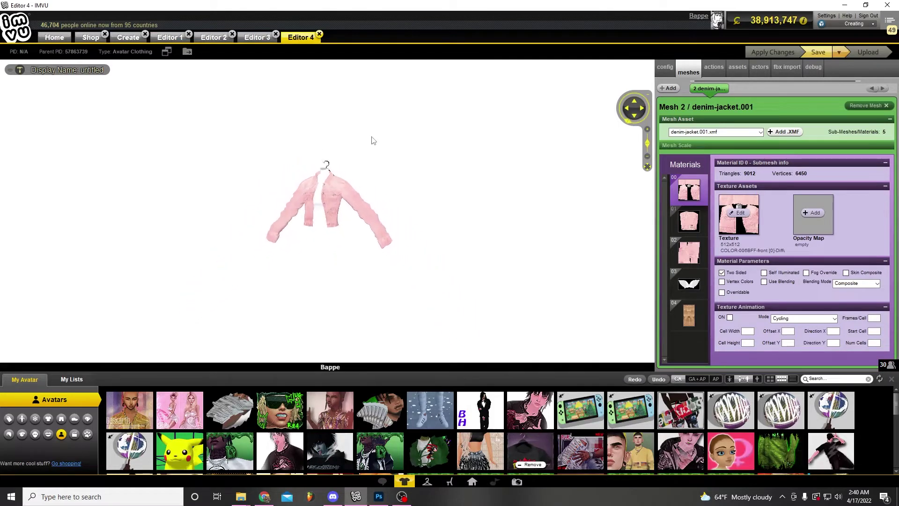
{"action": "mouse_move", "coordinate": [410, 134]}
{"action": "left_mouse_down"}
{"action": "mouse_move", "coordinate": [488, 133]}
{"action": "mouse_move", "coordinate": [358, 134]}
{"action": "left_mouse_up"}
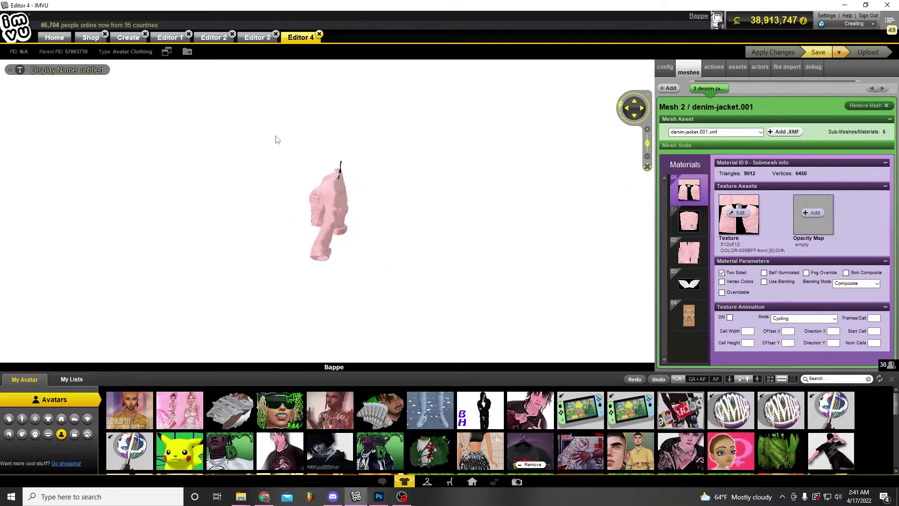
{"action": "left_click_drag", "start_coordinate": [426, 140], "coordinate": [403, 127]}
{"action": "scroll", "coordinate": [404, 127], "scroll_direction": "up", "scroll_amount": 2}
{"action": "scroll", "coordinate": [392, 137], "scroll_direction": "down", "scroll_amount": 1}
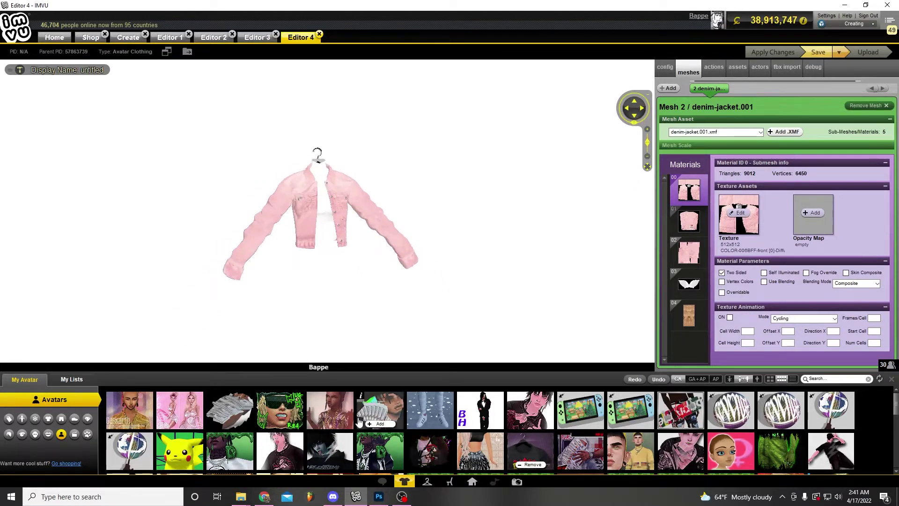
{"action": "left_click", "coordinate": [257, 38]}
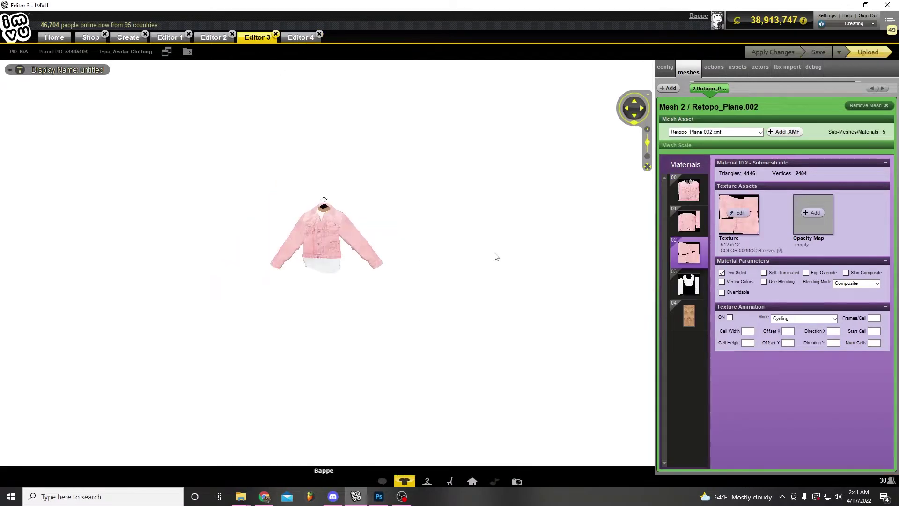
{"action": "scroll", "coordinate": [411, 246], "scroll_direction": "up", "scroll_amount": 3}
{"action": "scroll", "coordinate": [436, 227], "scroll_direction": "up", "scroll_amount": 2}
{"action": "mouse_move", "coordinate": [435, 226]}
{"action": "left_mouse_down"}
{"action": "mouse_move", "coordinate": [328, 225]}
{"action": "mouse_move", "coordinate": [404, 227]}
{"action": "left_mouse_up"}
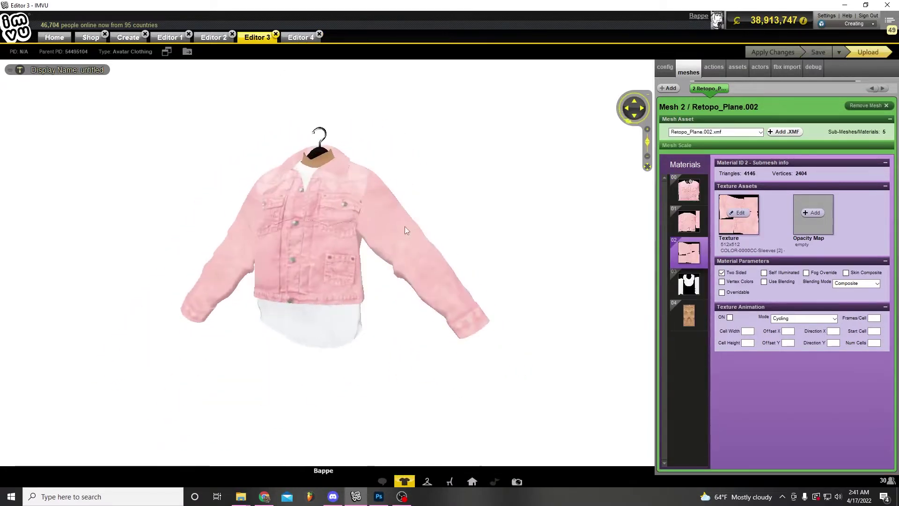
{"action": "left_click", "coordinate": [210, 39]}
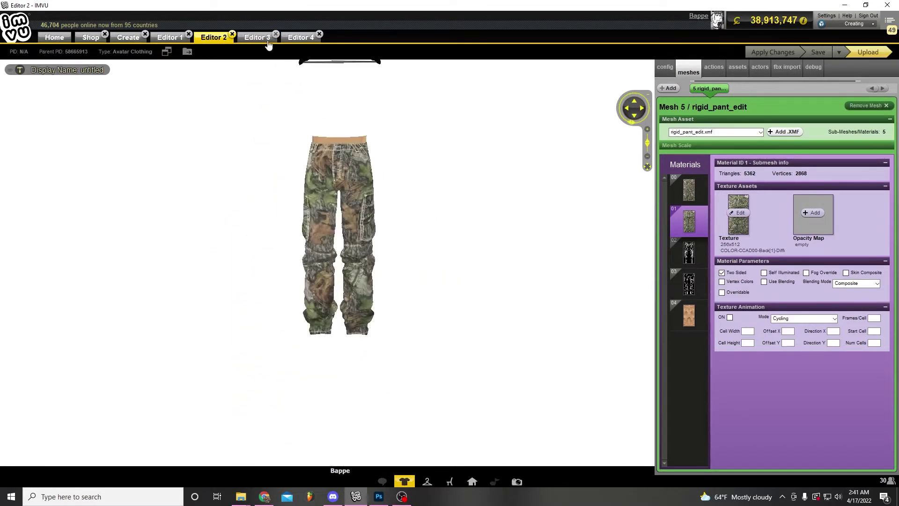
{"action": "left_click", "coordinate": [260, 39]}
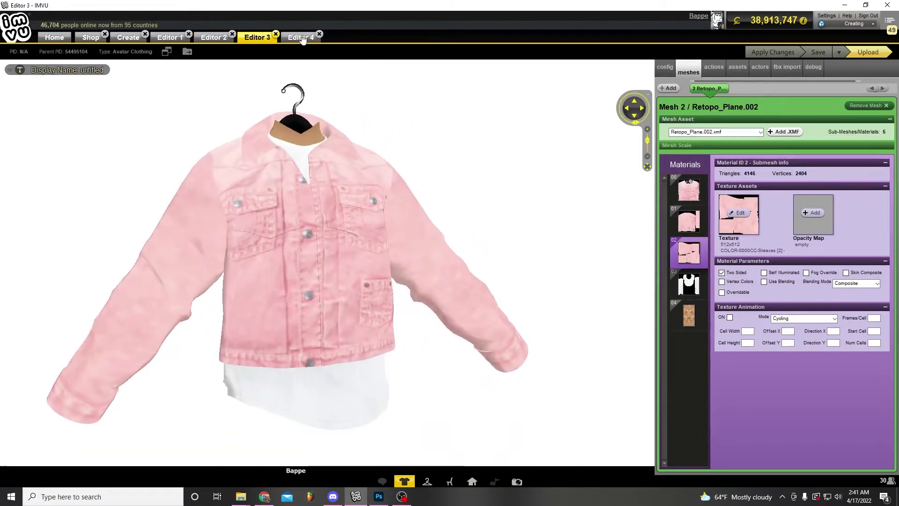
{"action": "left_click", "coordinate": [302, 39]}
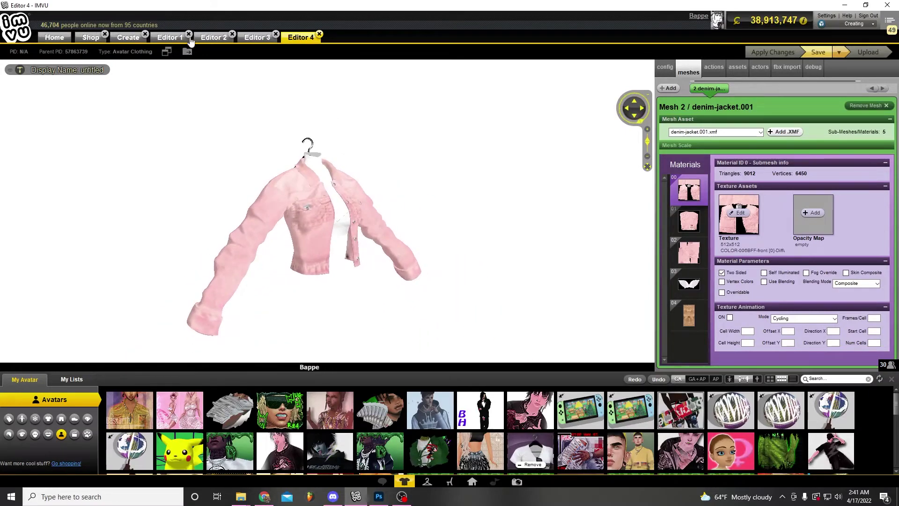
{"action": "left_click", "coordinate": [171, 38]}
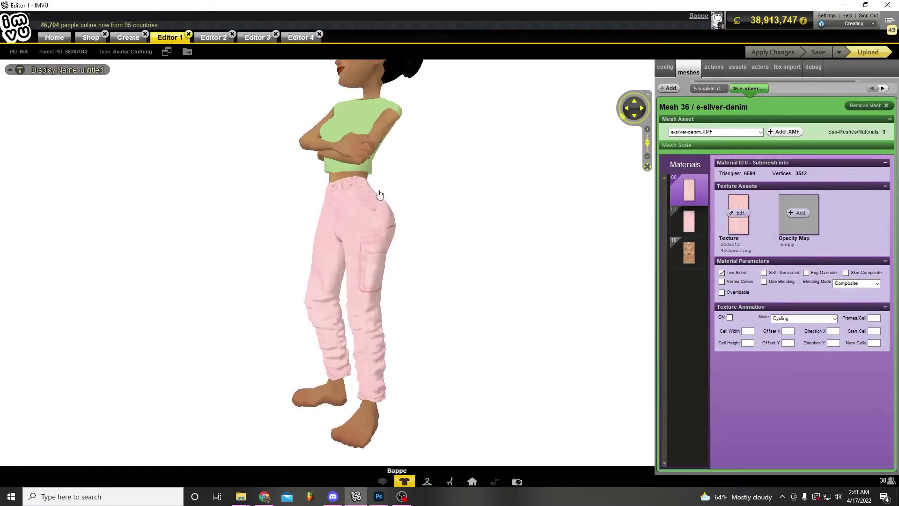
{"action": "left_click", "coordinate": [214, 39]}
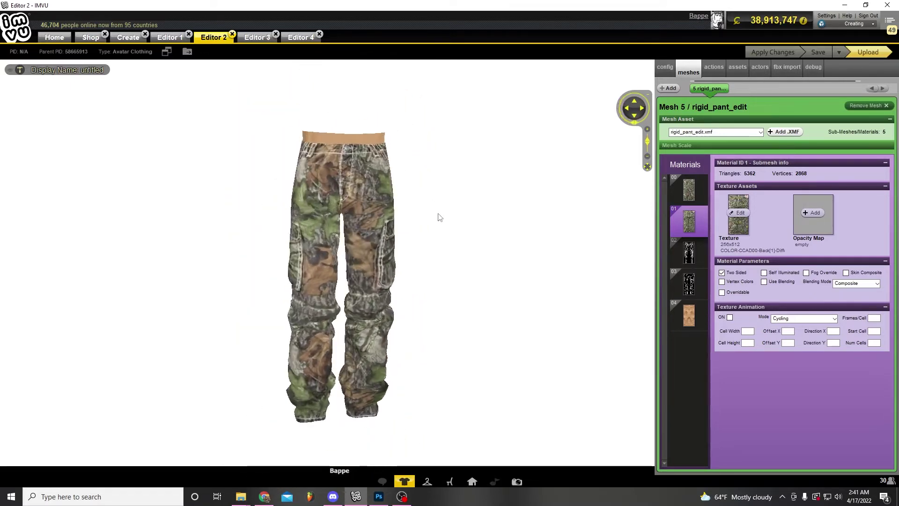
Switch back to the pink jacket project tab.
{"action": "left_click", "coordinate": [252, 40]}
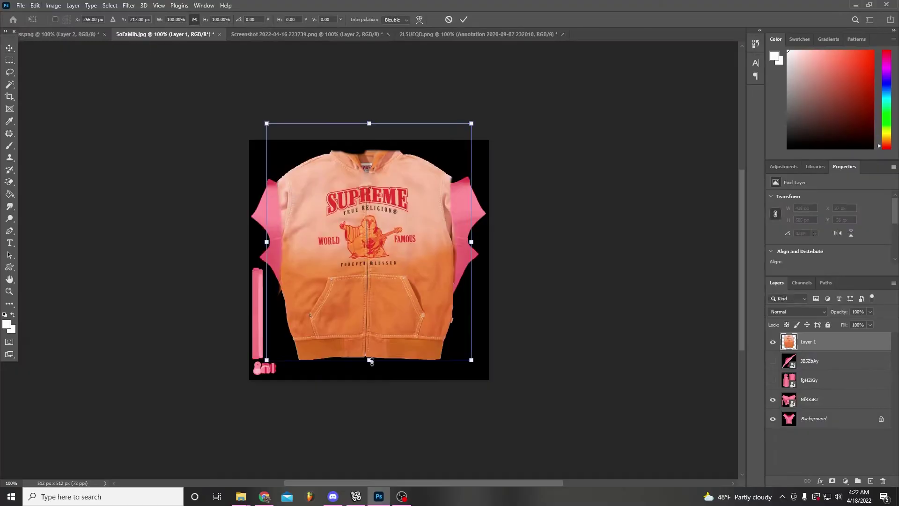
Squash the orange layer to about 75% height and shift it onto the body panel.
{"action": "left_click_drag", "start_coordinate": [370, 362], "coordinate": [370, 302]}
{"action": "left_click_drag", "start_coordinate": [363, 142], "coordinate": [363, 186]}
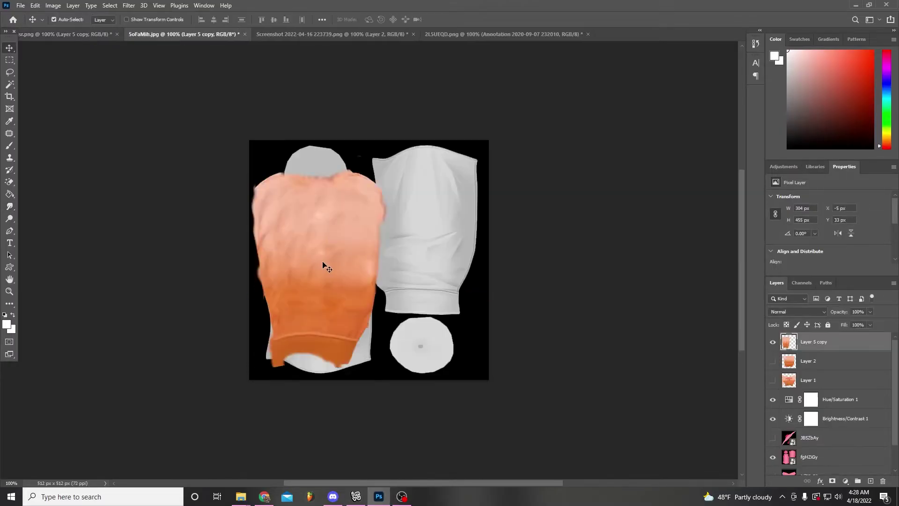
Move the orange layer onto the right sleeve panel and duplicate it.
{"action": "mouse_move", "coordinate": [323, 266]}
{"action": "left_mouse_down"}
{"action": "mouse_move", "coordinate": [432, 208]}
{"action": "mouse_move", "coordinate": [333, 256]}
{"action": "left_mouse_up"}
{"action": "right_click", "coordinate": [815, 341]}
{"action": "left_click", "coordinate": [731, 140]}
{"action": "key", "text": "v"}
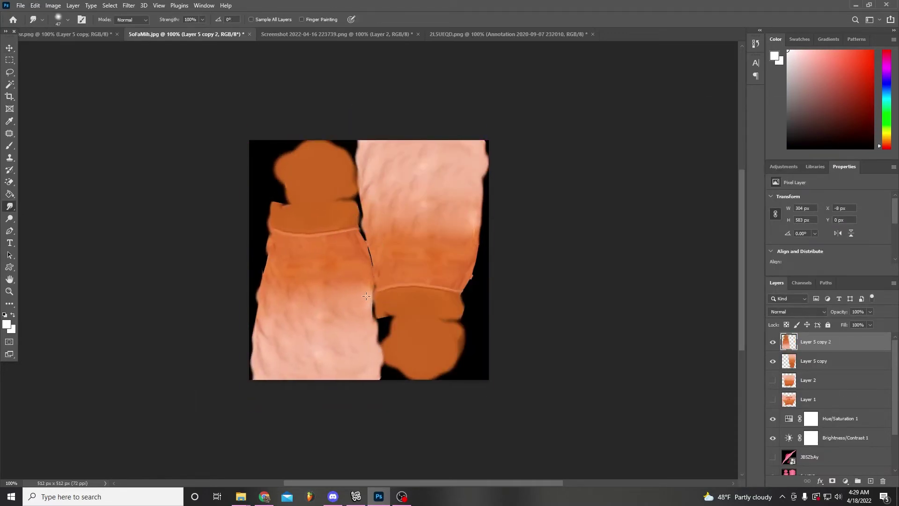